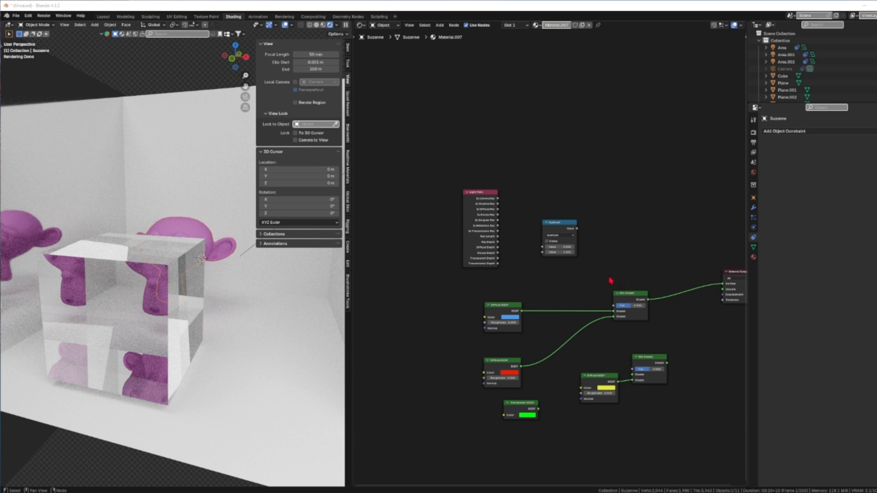
- Inspect the material nodes of the cube, the upright plane beside the monkey head, and the monkey head itself
shift+middle_drag(616, 276, 551, 257)
scroll(528, 256, up, 1)
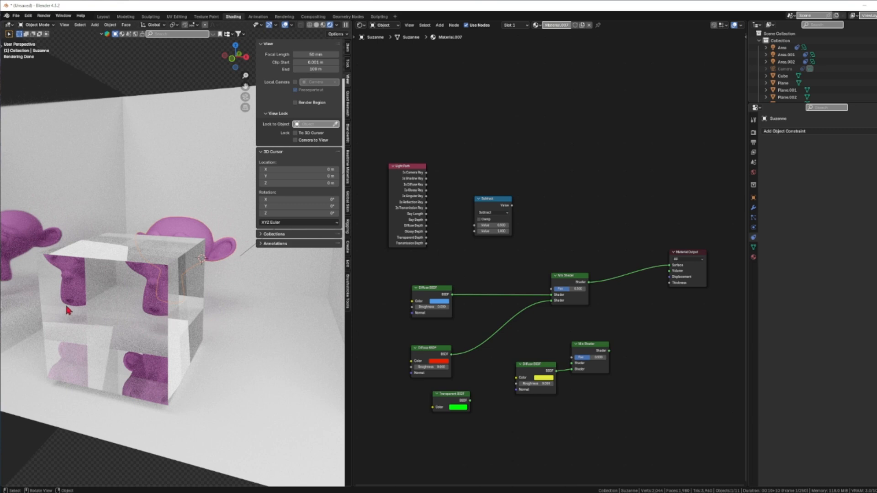
mouse_move(109, 339)
middle_down()
mouse_move(98, 345)
mouse_move(107, 345)
middle_up()
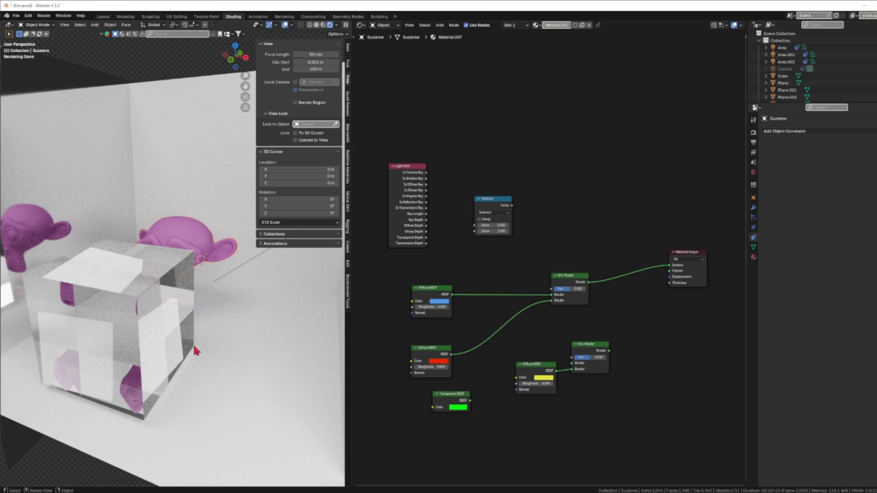
click(124, 311)
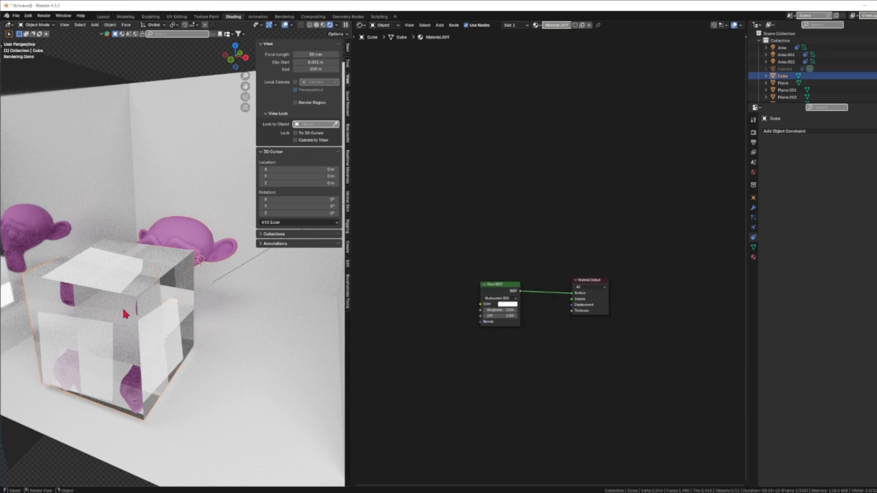
click(181, 232)
click(219, 245)
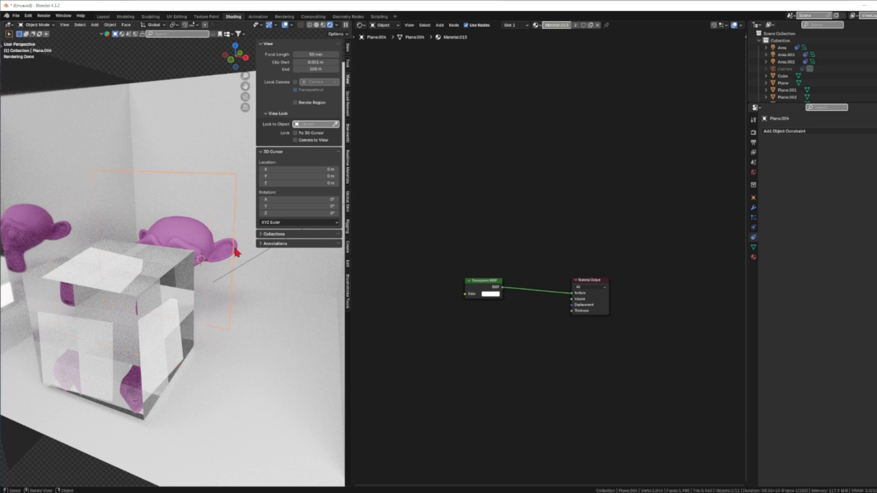
click(234, 251)
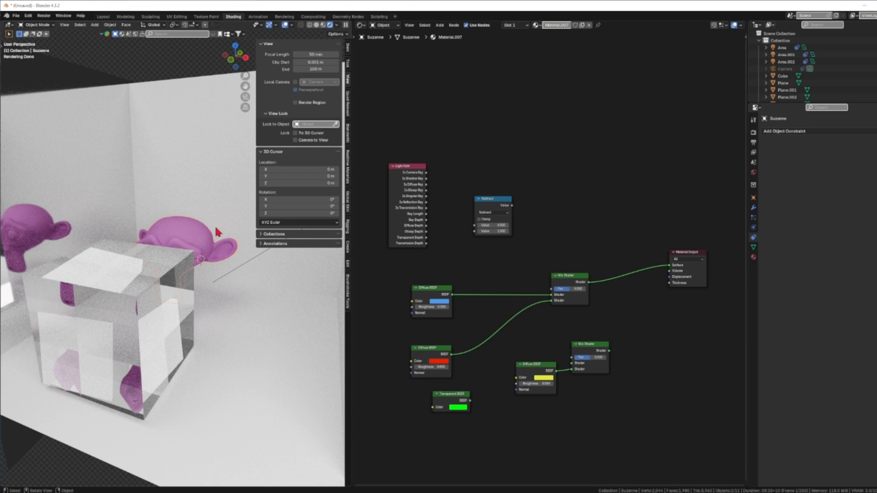
- Examine the material nodes of the surrounding wall planes, the floor plane, the upright plane by the monkey head and the cube
click(95, 162)
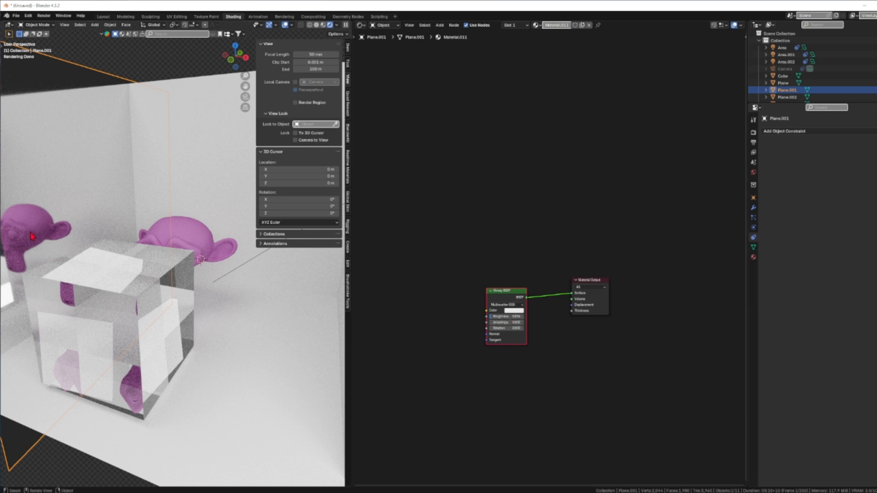
click(224, 191)
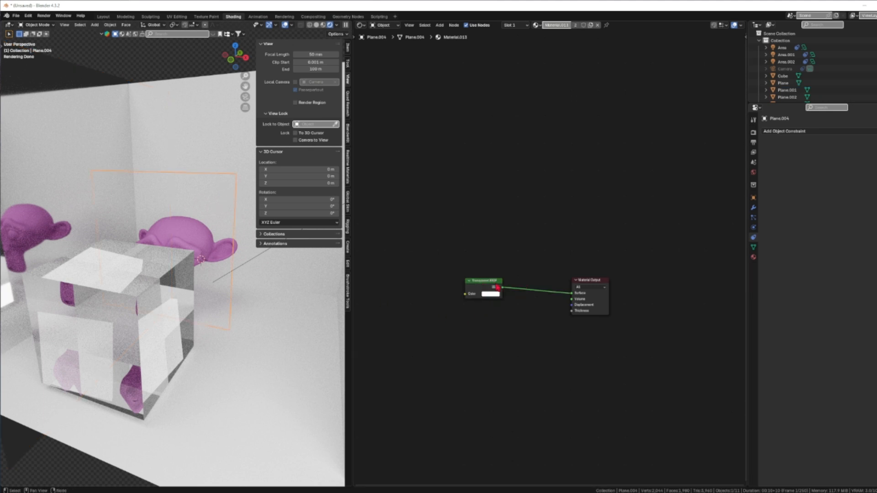
click(196, 122)
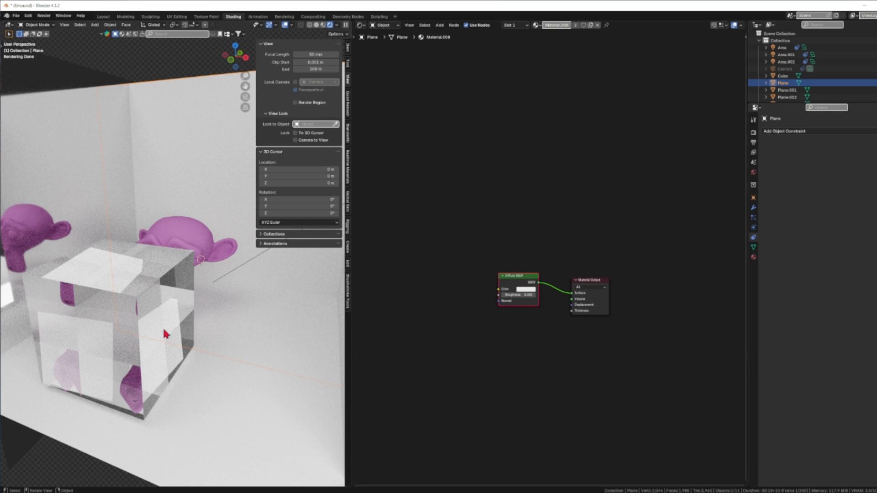
click(225, 425)
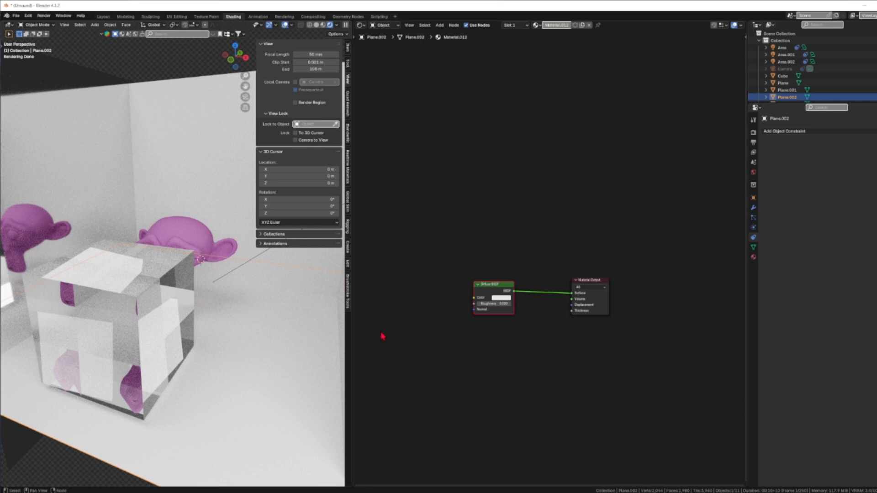
click(343, 338)
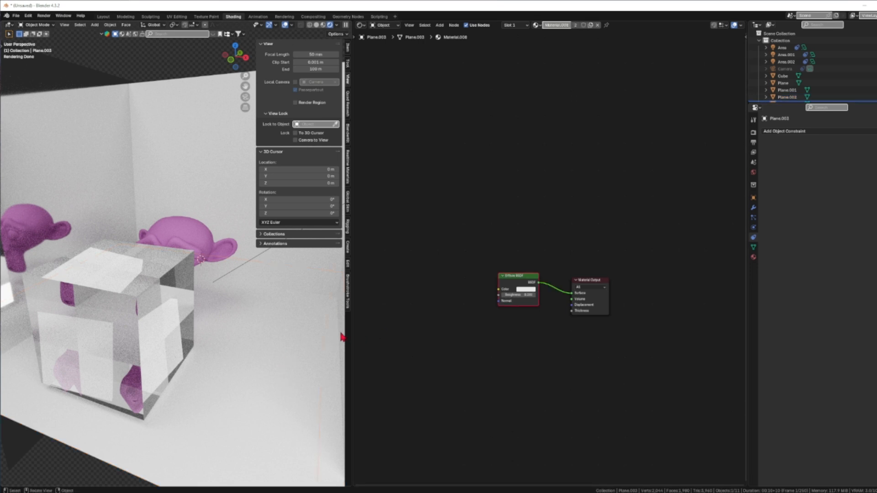
click(202, 386)
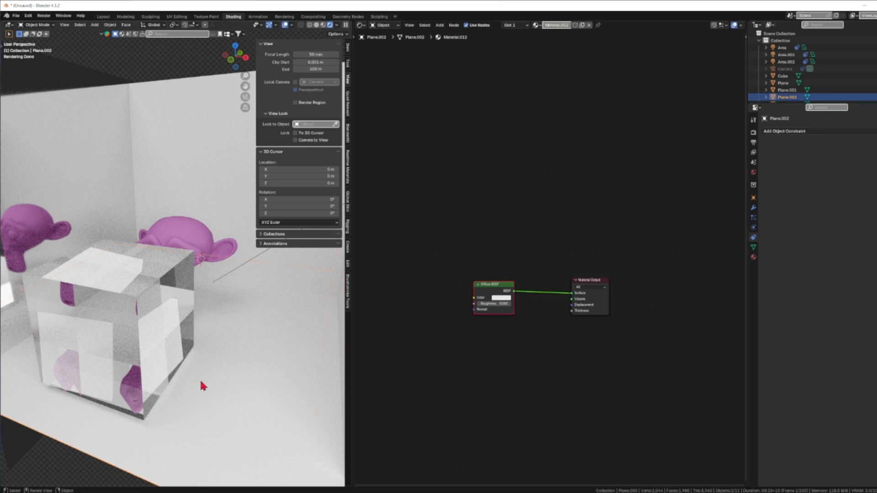
click(74, 173)
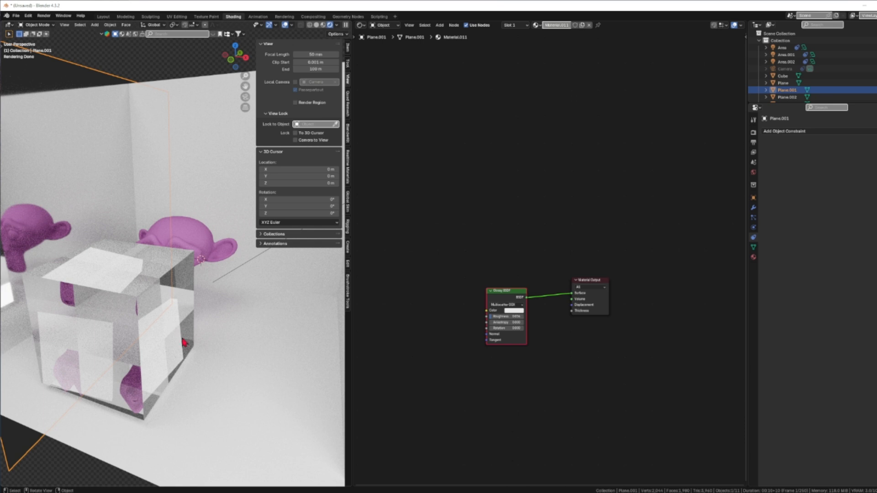
click(129, 313)
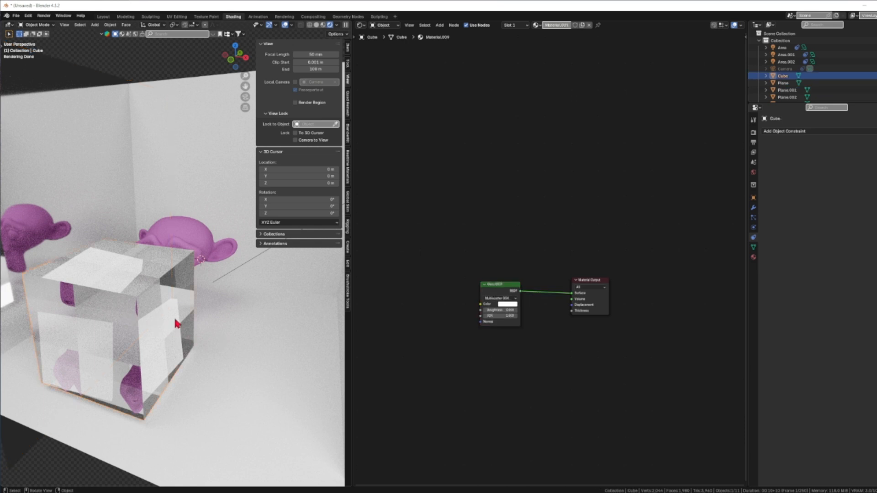
- Compare the two upright planes standing around the monkey head, and reselect the monkey head to show its material nodes
click(204, 235)
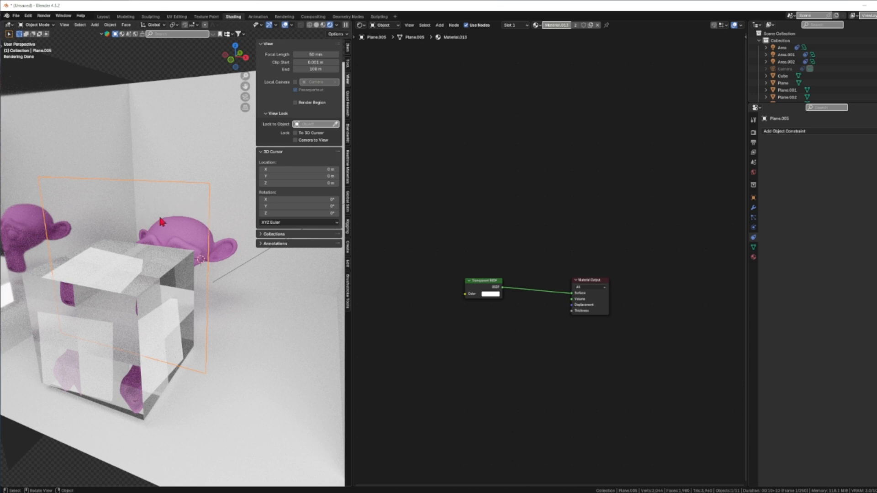
click(215, 196)
click(180, 219)
click(219, 197)
click(188, 219)
click(219, 195)
click(179, 217)
click(233, 249)
click(237, 250)
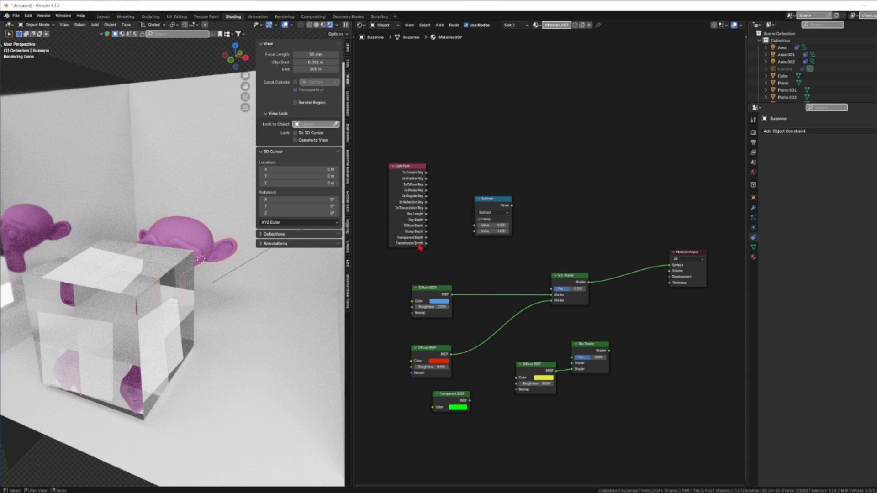
- Move the Subtract node up out of the way and drive the connected Mix Shader's factor with the Light Path's Is Camera Ray output
drag(500, 208, 539, 151)
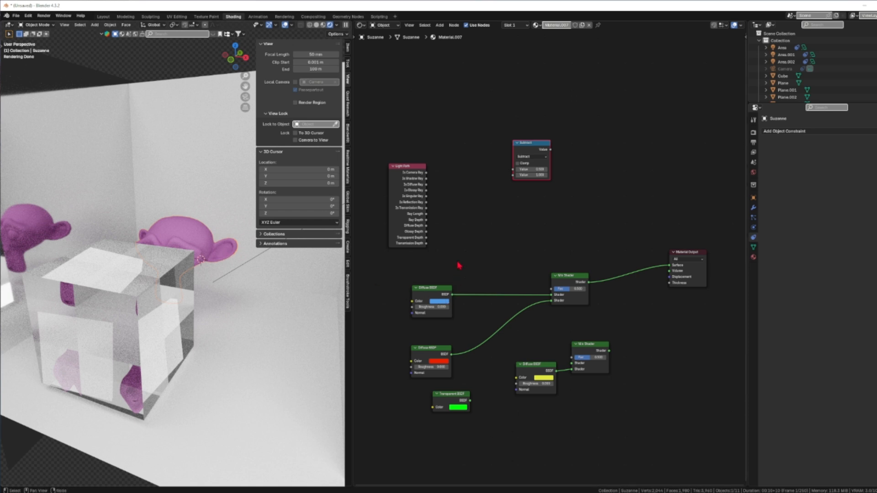
drag(426, 173, 551, 289)
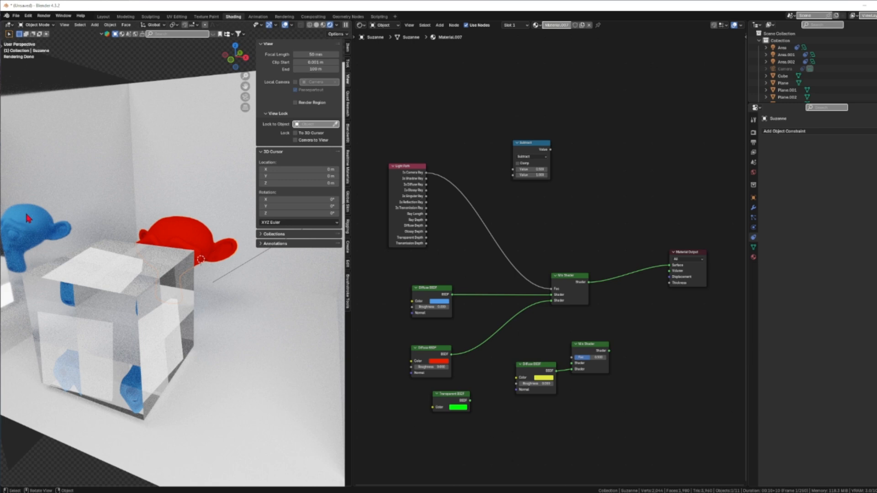
middle_drag(64, 310, 132, 281)
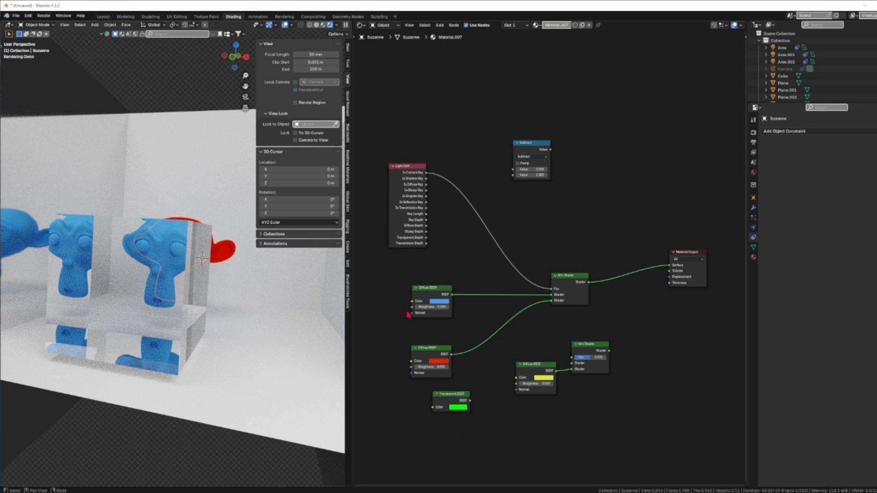
middle_drag(247, 300, 164, 299)
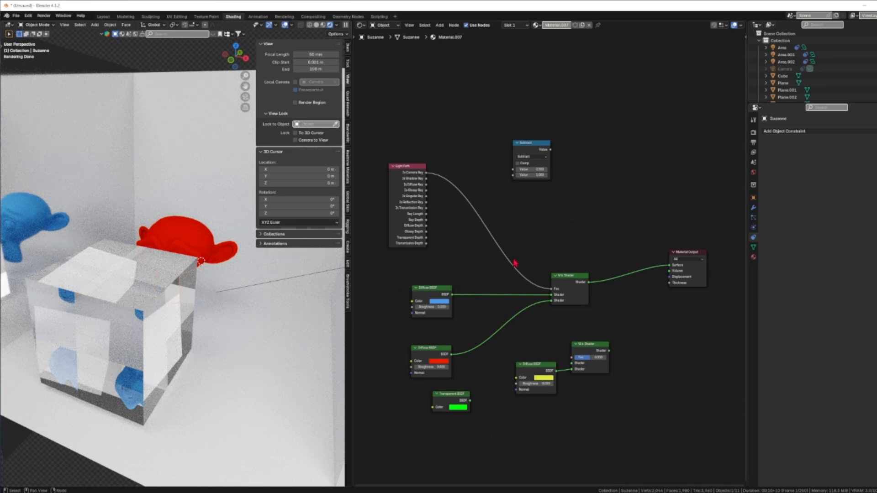
- Replace the red Diffuse BSDF in the Mix Shader with the green Transparent BSDF and drive the factor with Is Shadow Ray
drag(553, 293, 434, 190)
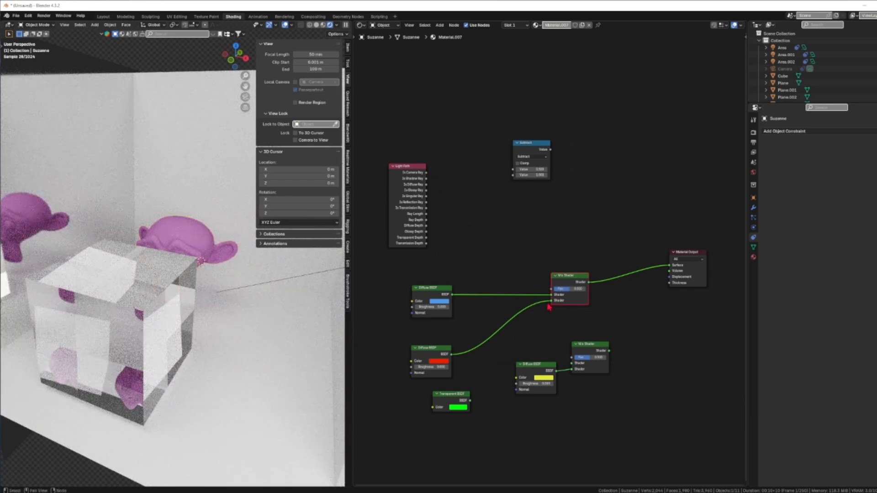
drag(552, 301, 453, 356)
drag(470, 401, 552, 301)
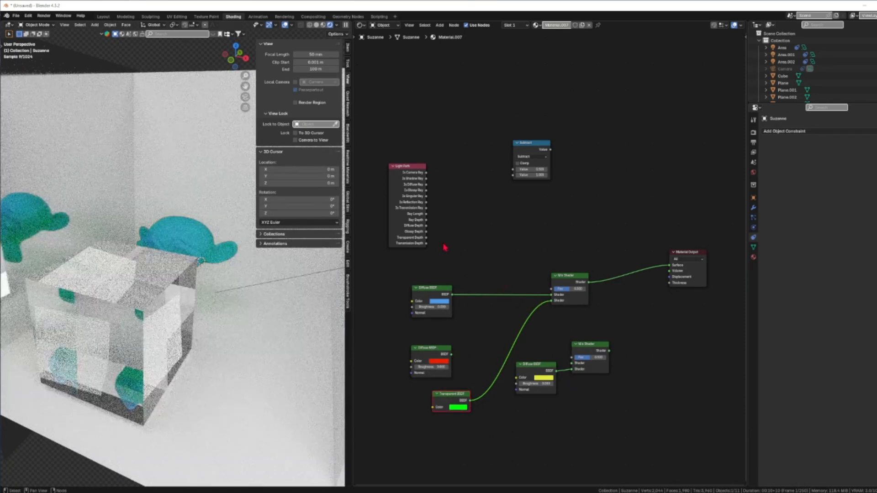
drag(427, 178, 552, 290)
key(Escape)
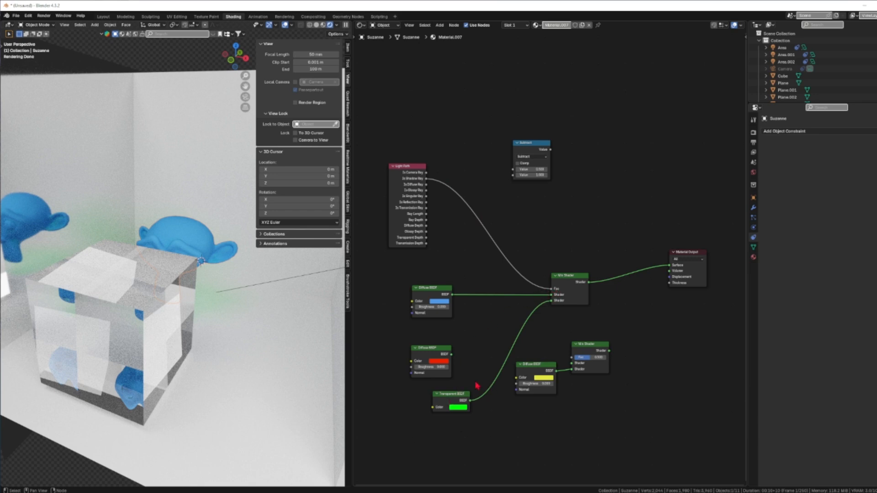
- Change the Transparent BSDF's color from green to magenta and check the tint of the monkey head's shadow
middle_drag(216, 305, 211, 316)
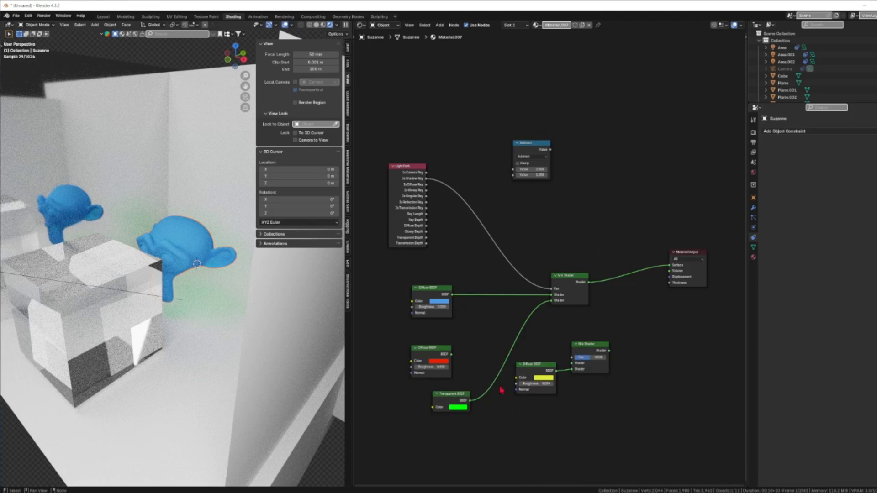
click(463, 407)
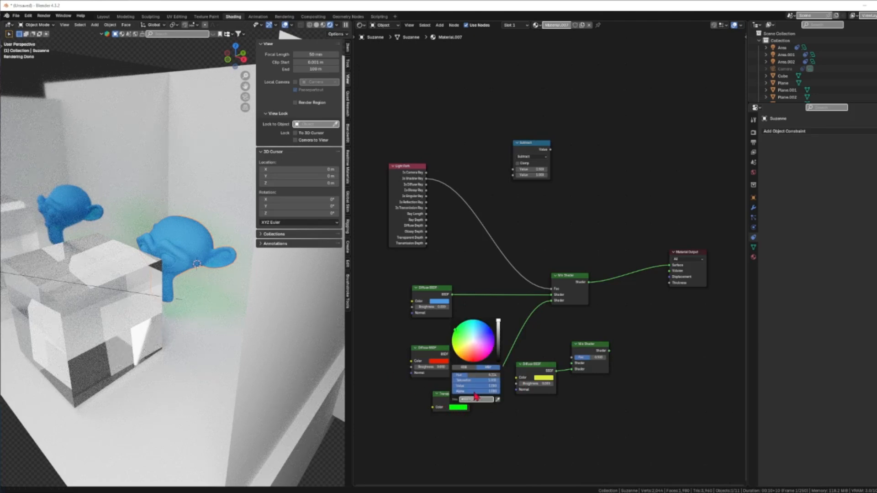
click(471, 353)
mouse_move(471, 353)
mouse_down()
mouse_move(480, 360)
mouse_move(491, 352)
mouse_up()
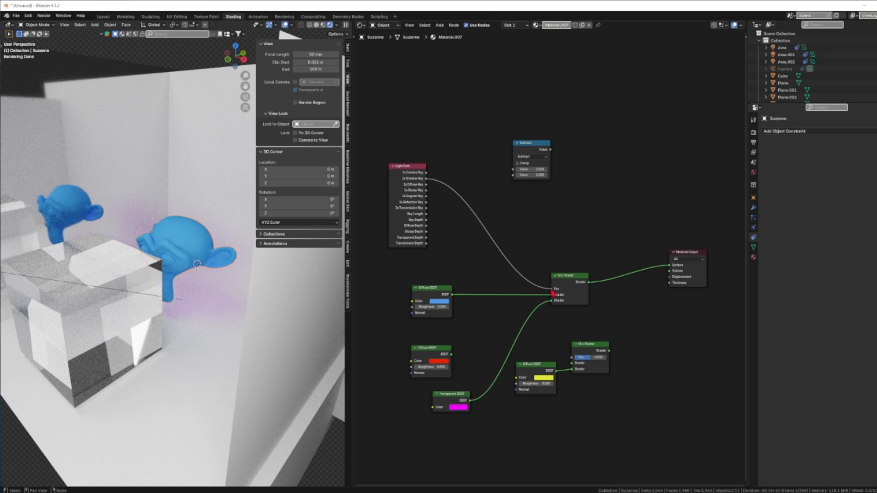
- Put the red Diffuse BSDF back as the second Mix Shader input and drive the factor with Is Diffuse Ray, checking the bounced color
drag(551, 289, 439, 189)
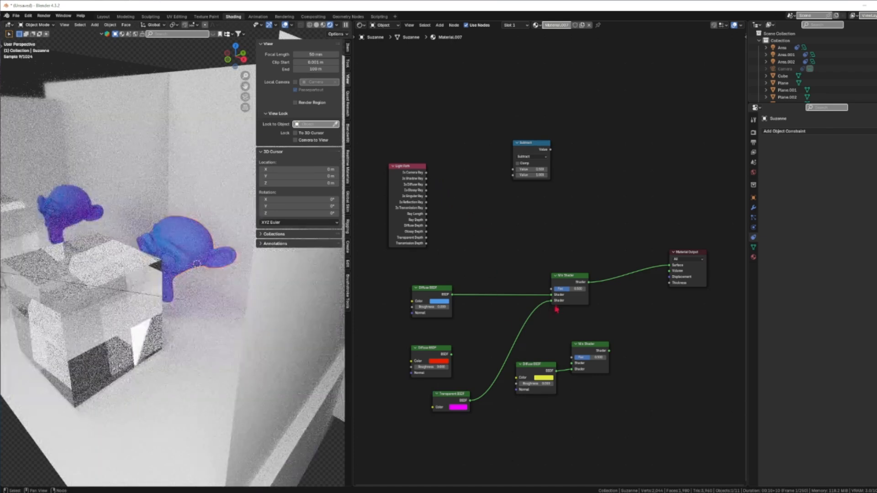
mouse_move(553, 301)
mouse_down()
mouse_move(478, 389)
mouse_move(466, 376)
mouse_move(552, 300)
mouse_up()
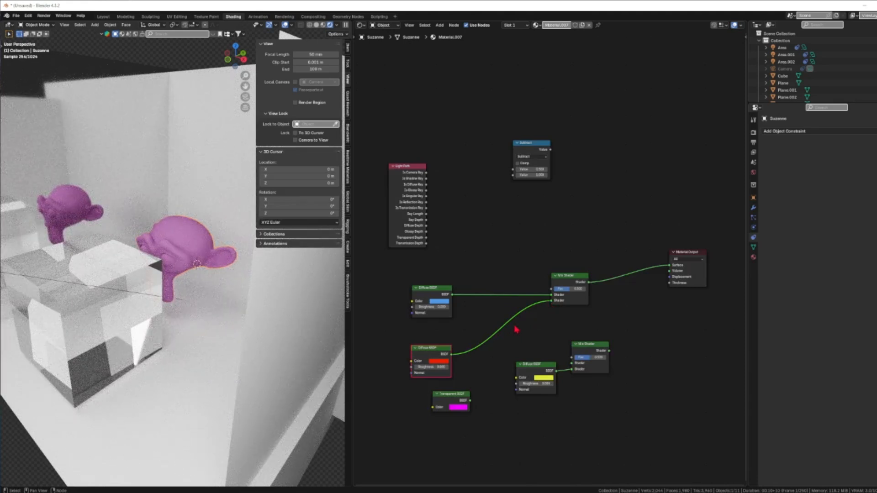
drag(427, 185, 552, 289)
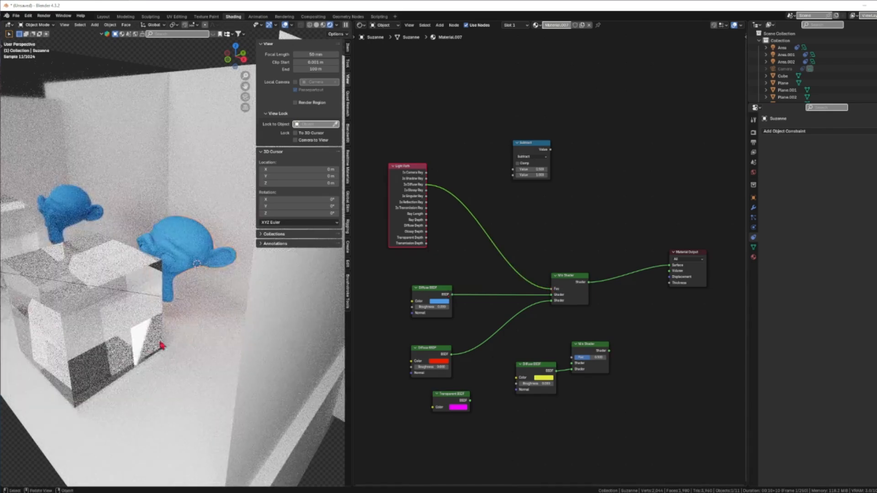
middle_drag(143, 353, 123, 328)
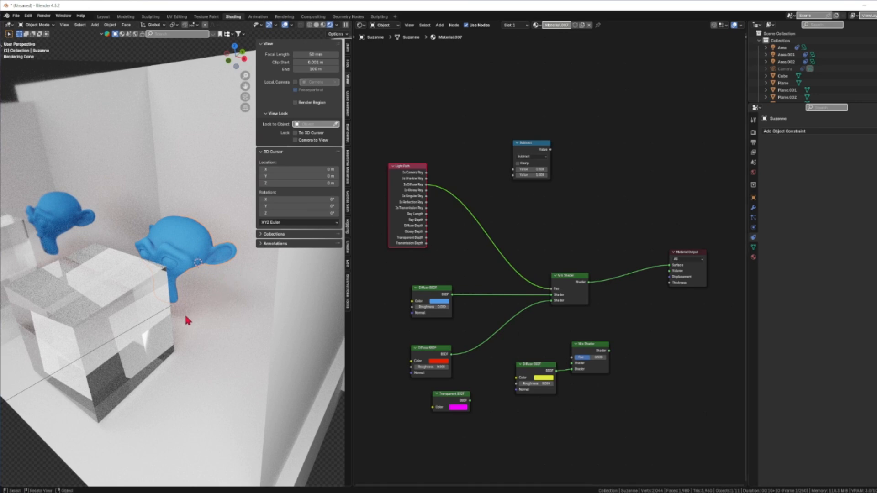
scroll(198, 315, up, 5)
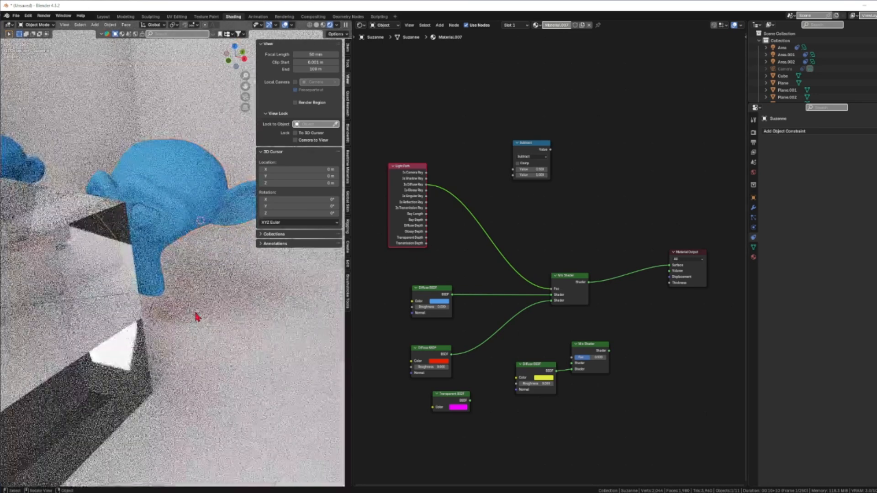
scroll(199, 316, down, 5)
middle_drag(196, 313, 145, 333)
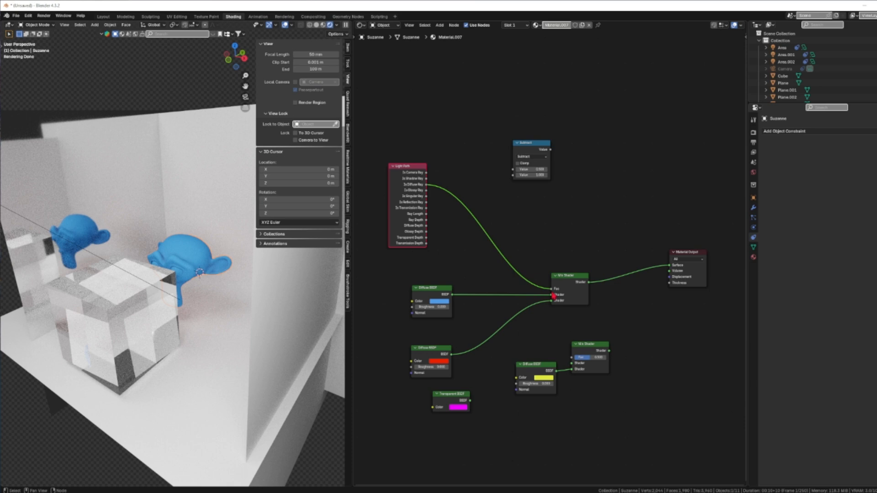
- Drive the Mix Shader factor with Is Glossy Ray, compare the reflections, and switch the factor to Is Singular Ray
mouse_move(553, 294)
mouse_down()
mouse_move(464, 241)
mouse_move(452, 210)
mouse_move(428, 194)
mouse_move(553, 288)
mouse_up()
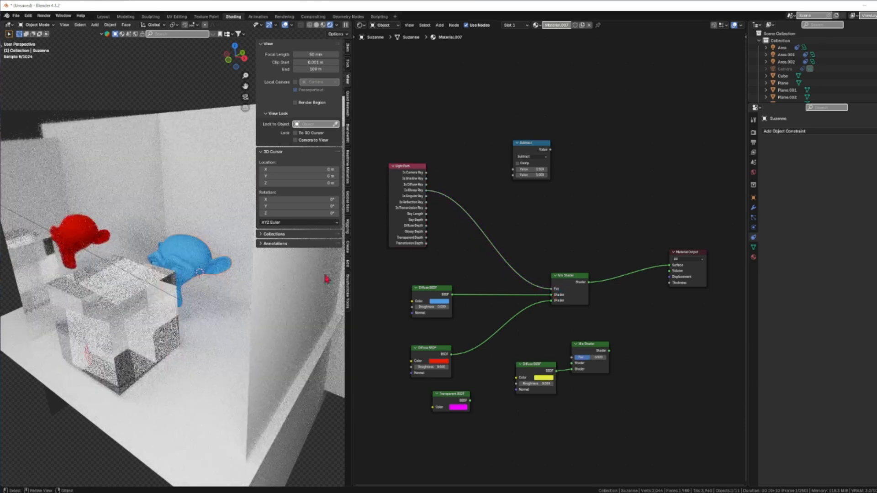
middle_drag(89, 305, 108, 294)
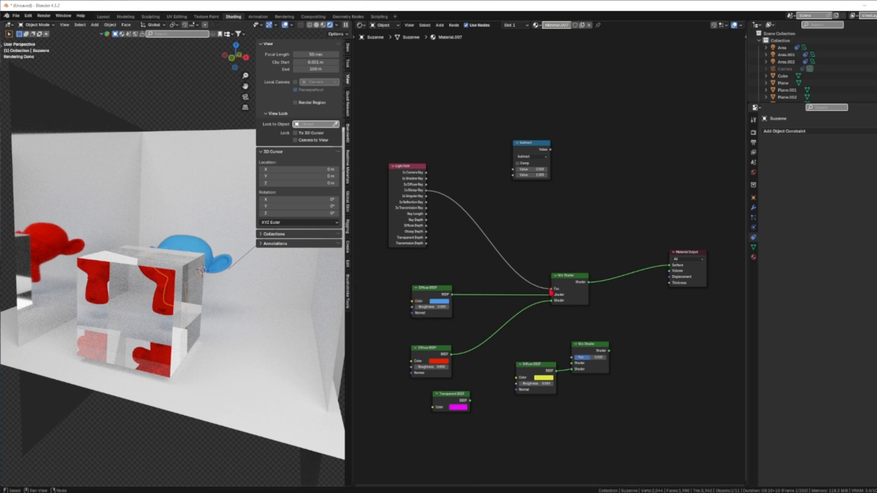
mouse_move(553, 293)
mouse_down()
mouse_move(429, 198)
mouse_move(537, 265)
mouse_move(553, 289)
mouse_up()
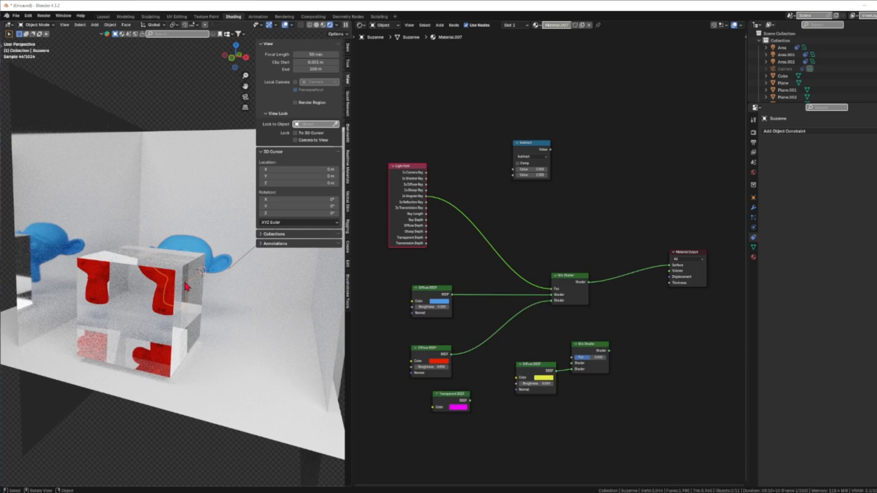
middle_drag(132, 289, 186, 288)
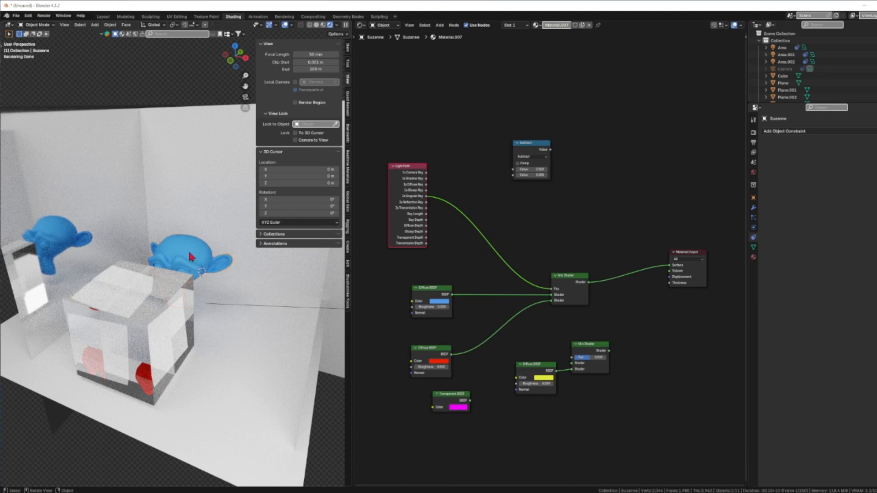
- Drive the Mix Shader factor with Is Reflection Ray and compare the monkey head directly, in the mirror and through the glass cube
middle_drag(156, 329, 196, 272)
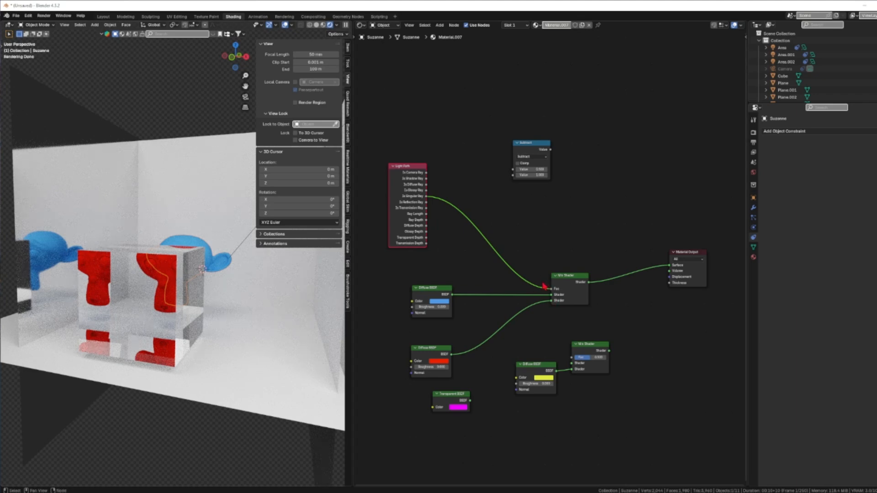
mouse_move(553, 295)
mouse_down()
mouse_move(432, 206)
mouse_move(538, 290)
mouse_move(552, 289)
mouse_up()
middle_drag(223, 305, 83, 215)
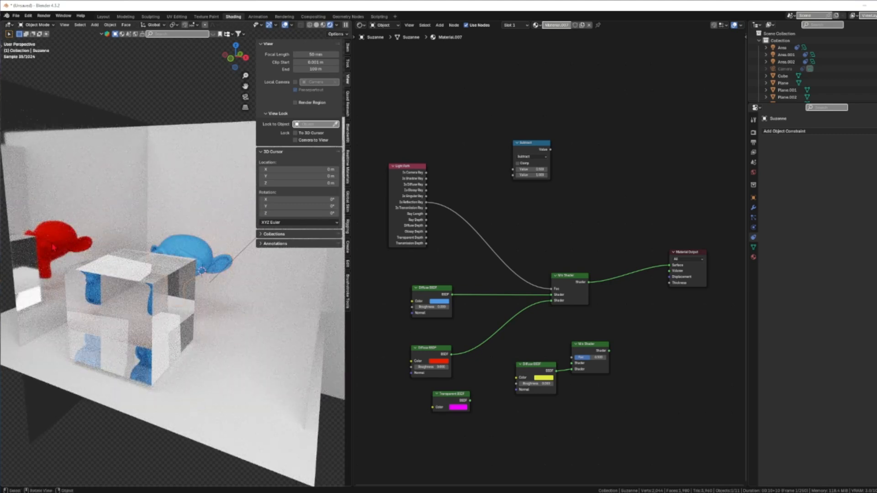
middle_drag(135, 305, 186, 296)
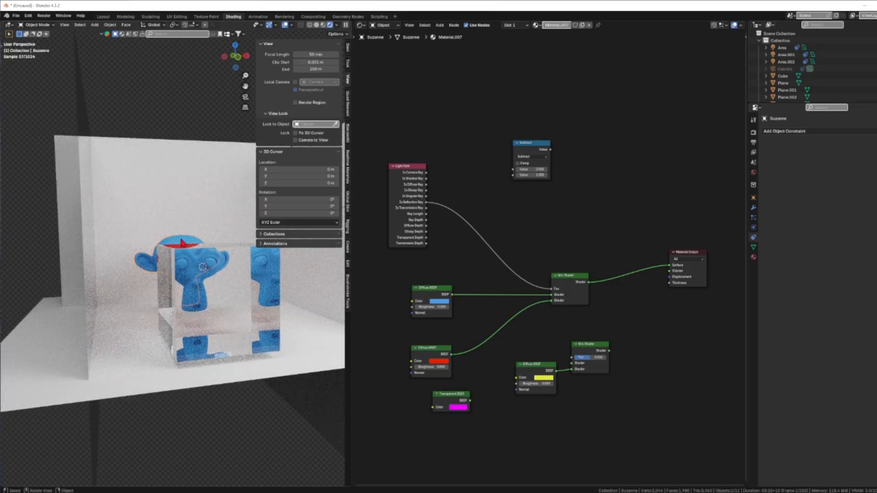
mouse_move(197, 280)
middle_down()
mouse_move(197, 288)
mouse_move(190, 267)
mouse_move(206, 268)
middle_up()
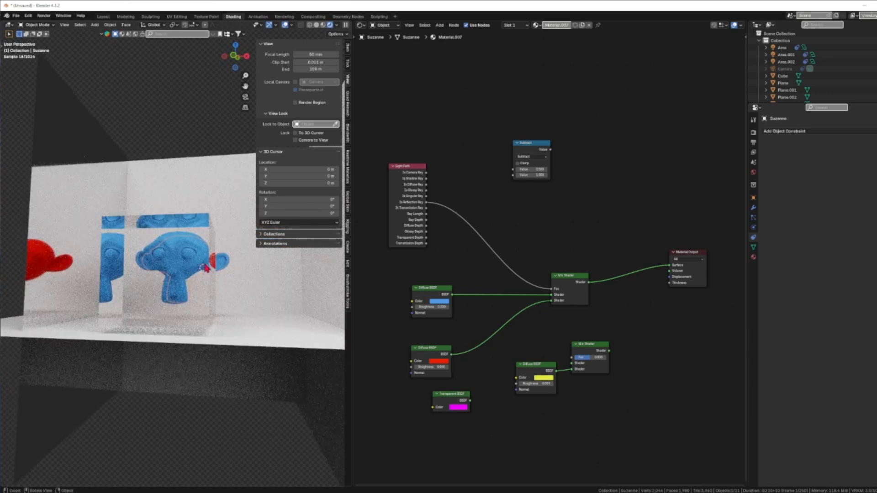
mouse_move(154, 274)
middle_down()
mouse_move(152, 299)
mouse_move(176, 256)
mouse_move(166, 274)
middle_up()
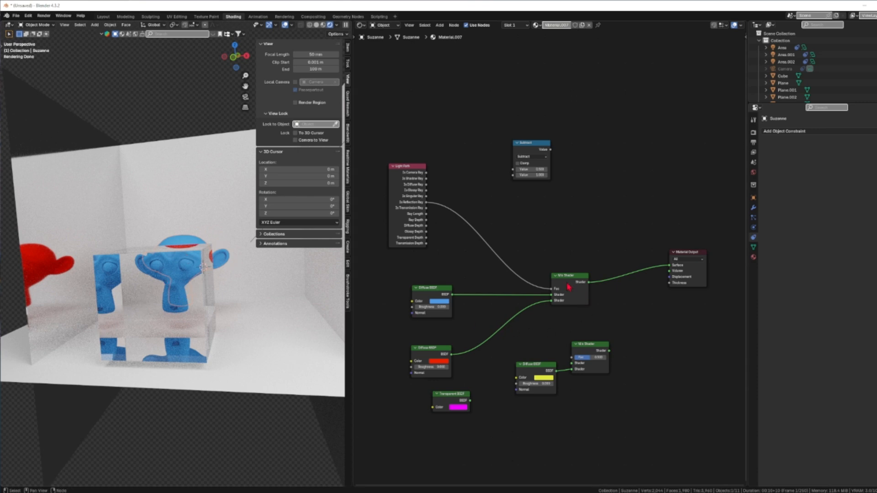
- Drive the Mix Shader factor with Is Transmission Ray and inspect the monkey head through the glass cube from several angles
mouse_move(553, 291)
mouse_down()
mouse_move(521, 274)
mouse_move(462, 215)
mouse_move(489, 251)
mouse_move(552, 289)
mouse_up()
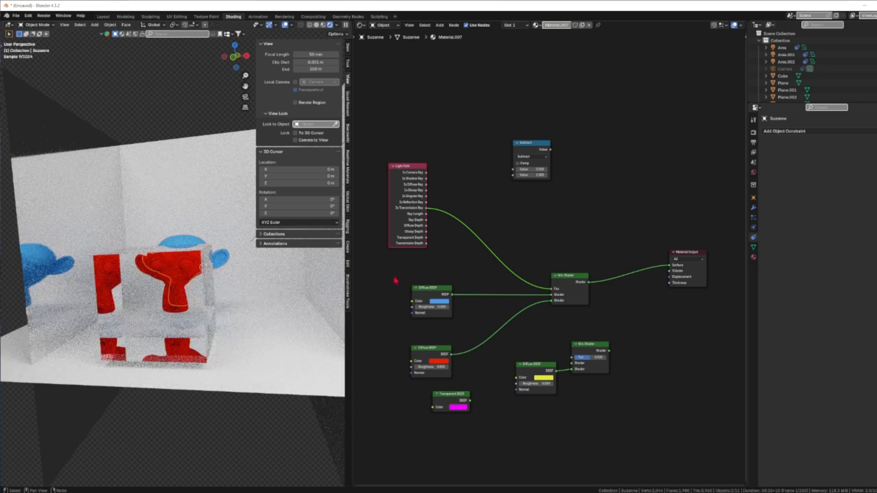
middle_drag(201, 278, 158, 306)
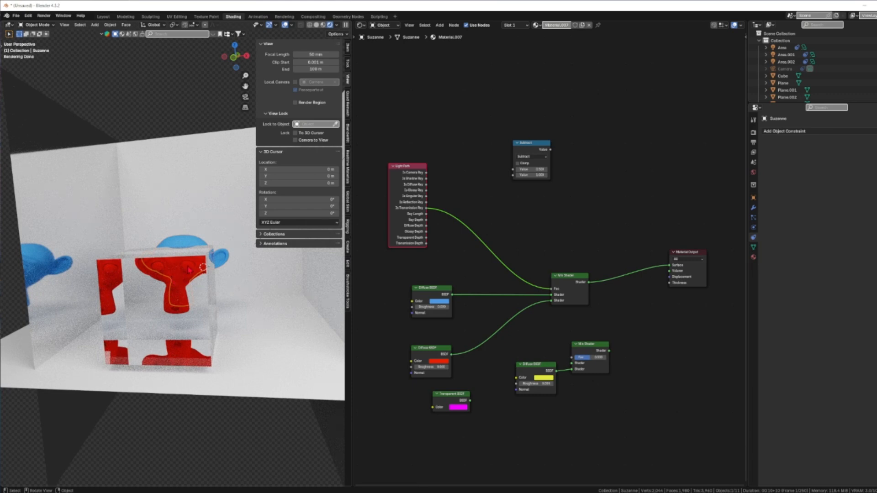
middle_drag(178, 300, 191, 295)
middle_drag(197, 296, 196, 307)
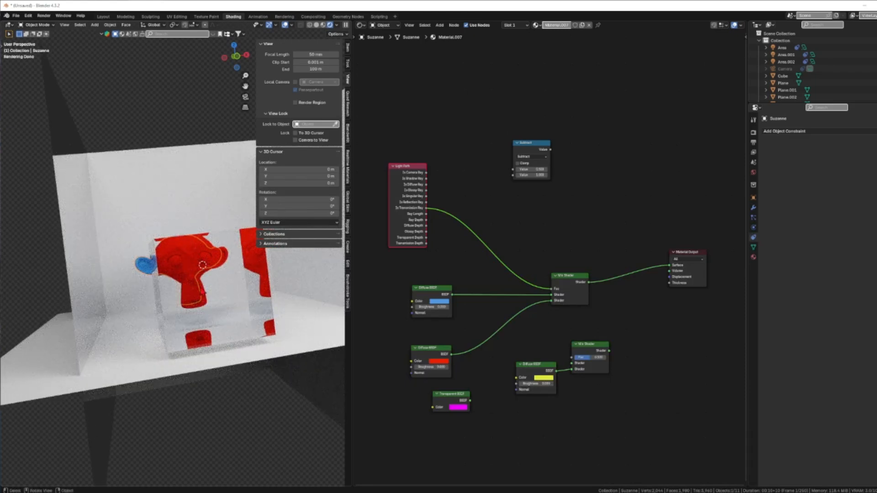
middle_drag(201, 277, 171, 264)
- Disconnect Is Transmission Ray and drive the Mix Shader factor with Ray Length, checking the monkey head's color
drag(552, 291, 459, 226)
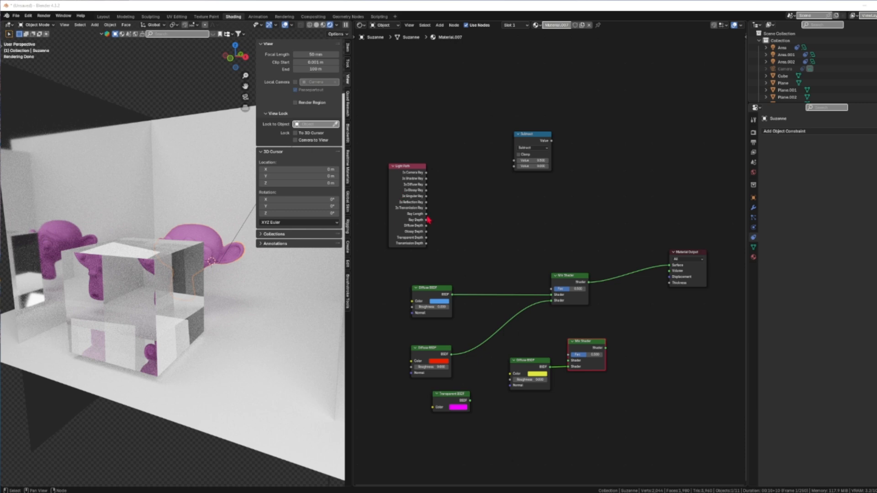
drag(427, 217, 556, 293)
middle_drag(155, 256, 140, 266)
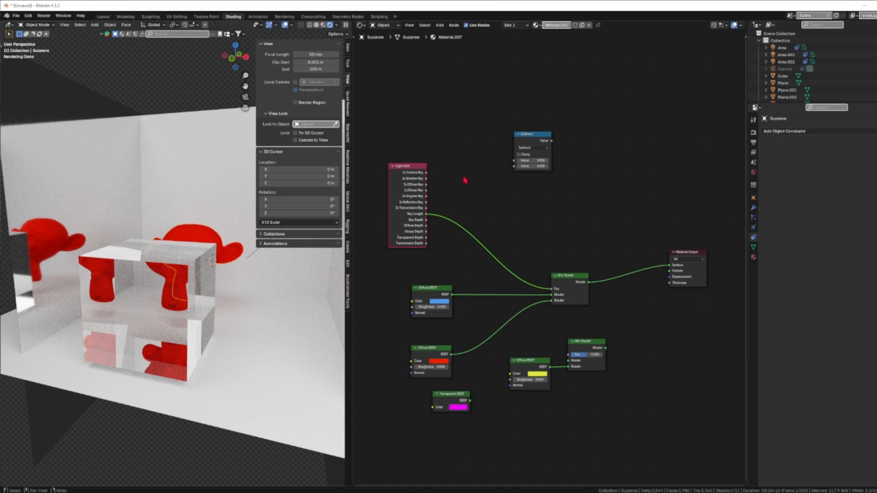
- Insert the Subtract math node between Ray Length and the Mix Shader factor, trying Multiply and settling on the Divide operation
drag(542, 138, 486, 211)
click(478, 219)
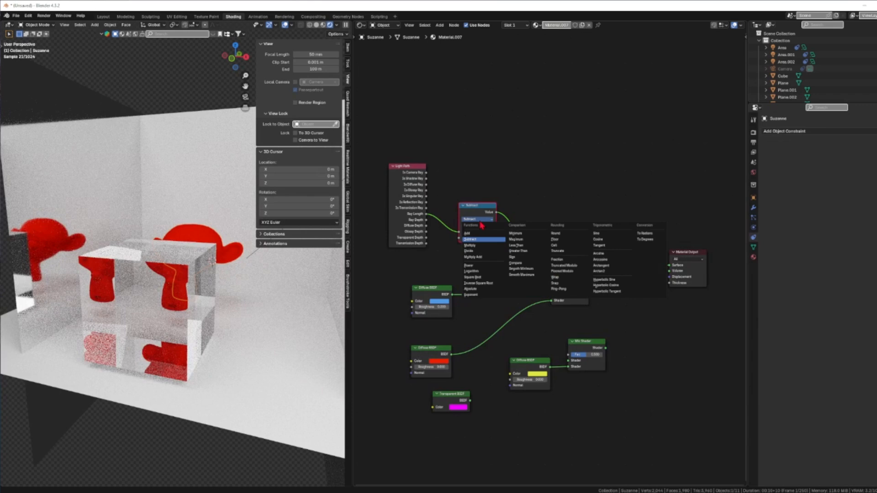
click(483, 246)
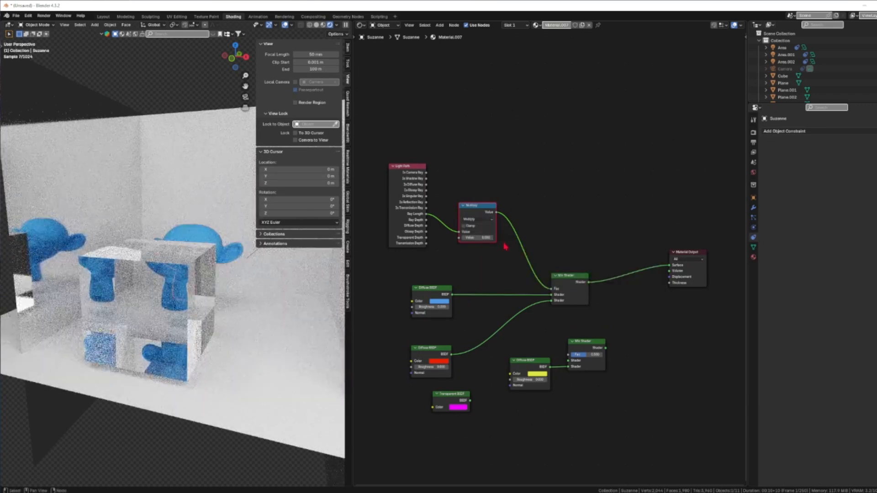
click(483, 220)
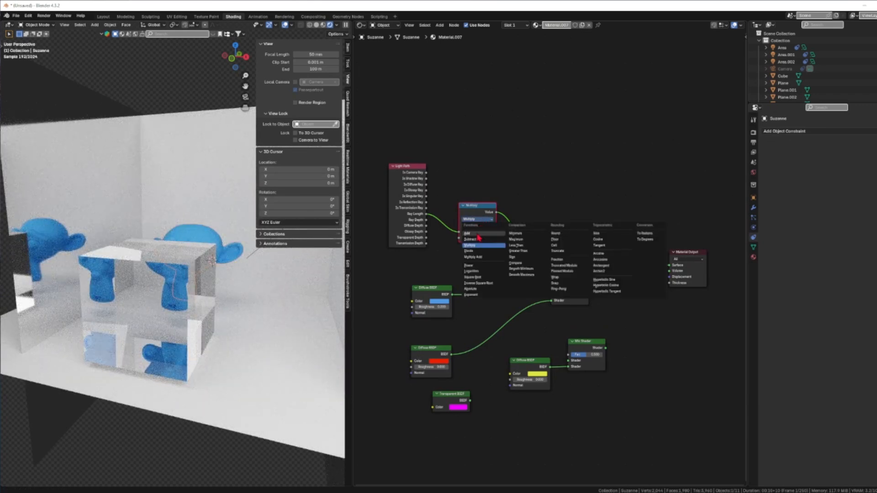
click(473, 251)
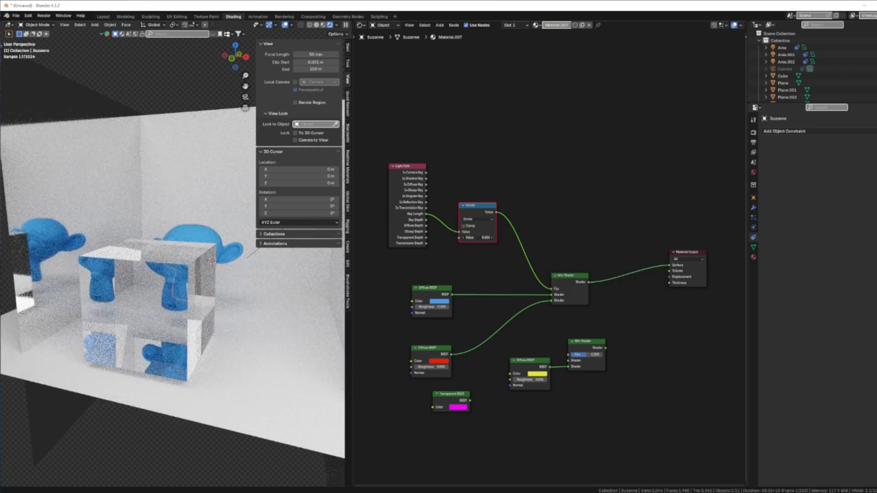
- Set the Divide node's value to about 12.4 and compare the monkey head's direct, mirrored and refracted colors
drag(477, 237, 496, 237)
middle_drag(261, 277, 152, 268)
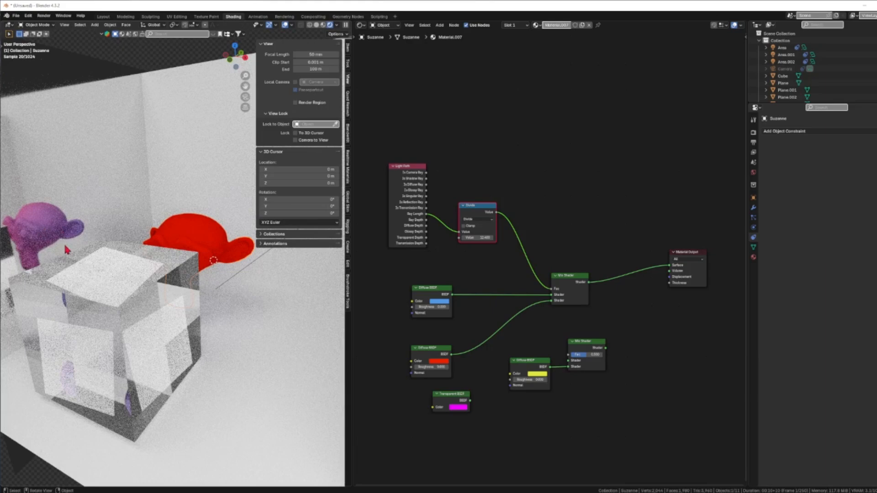
middle_drag(71, 273, 210, 295)
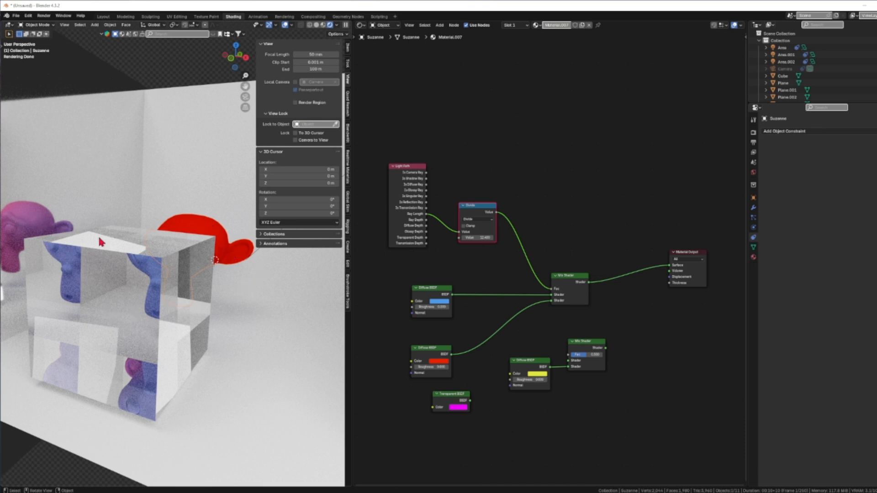
mouse_move(108, 269)
middle_down()
mouse_move(88, 281)
mouse_move(112, 270)
middle_up()
mouse_move(473, 238)
mouse_down()
mouse_move(526, 238)
mouse_move(473, 238)
mouse_up()
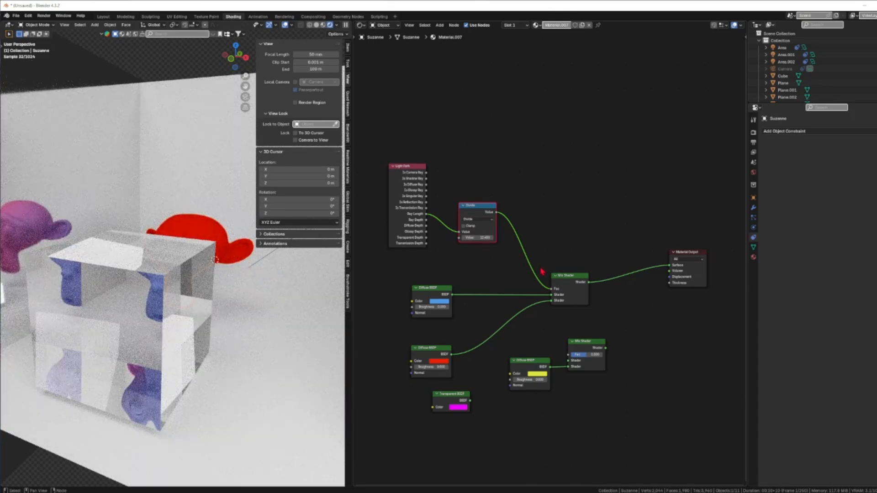
- Feed Ray Depth instead of Ray Length through the Divide node into the Mix Shader factor and check the result
drag(553, 293, 435, 216)
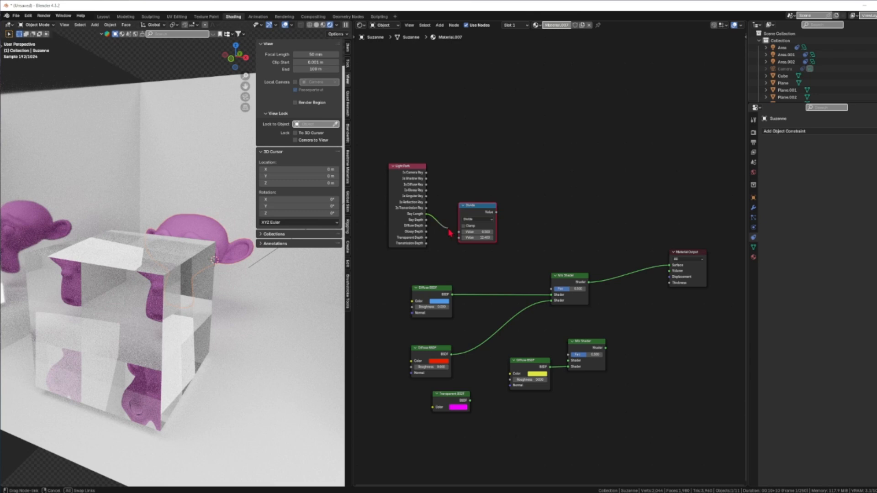
drag(457, 235, 552, 289)
drag(426, 219, 459, 232)
middle_drag(251, 271, 110, 285)
- Change the math node to Subtract, lower its second value below 1, and compare the monkey head's reflections and refractions
click(477, 219)
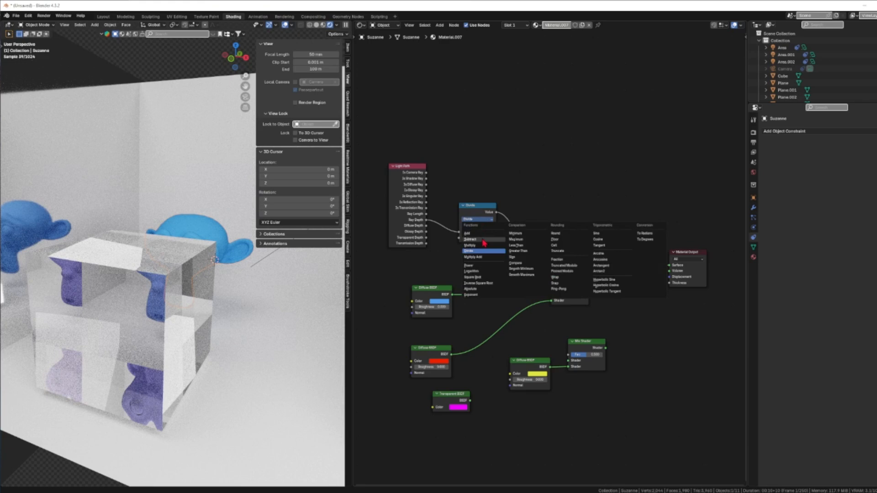
click(484, 241)
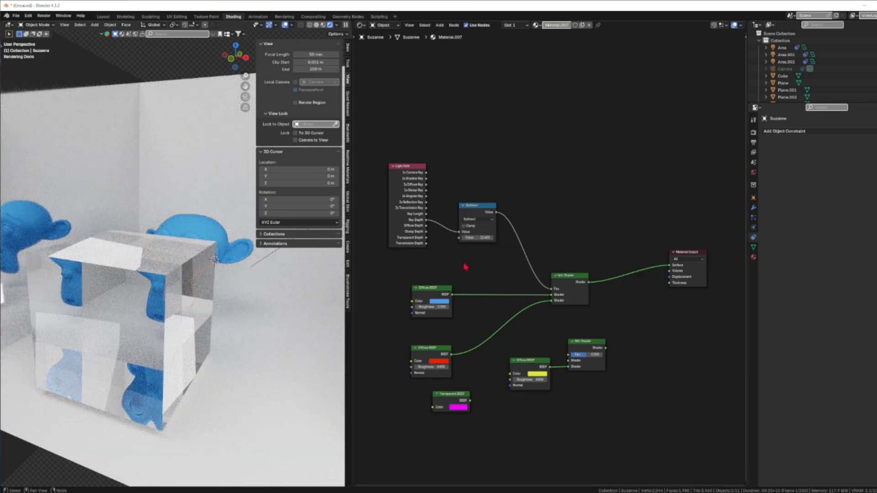
drag(478, 237, 422, 238)
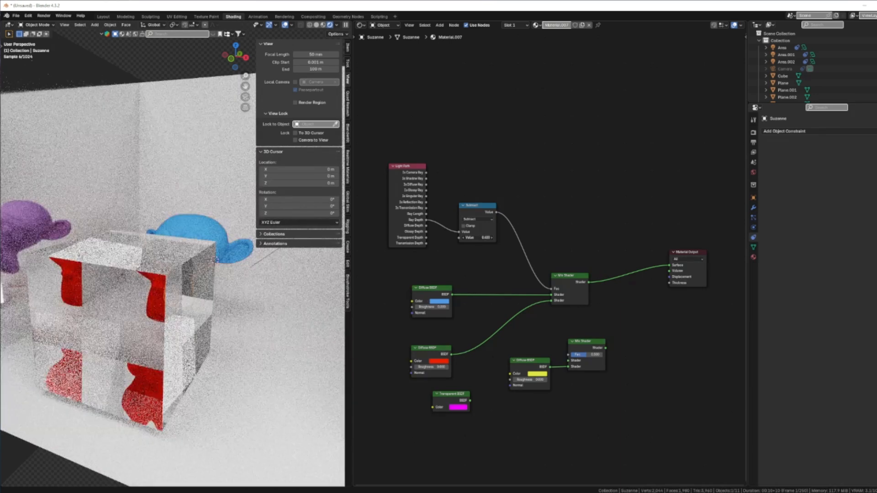
middle_drag(137, 323, 213, 258)
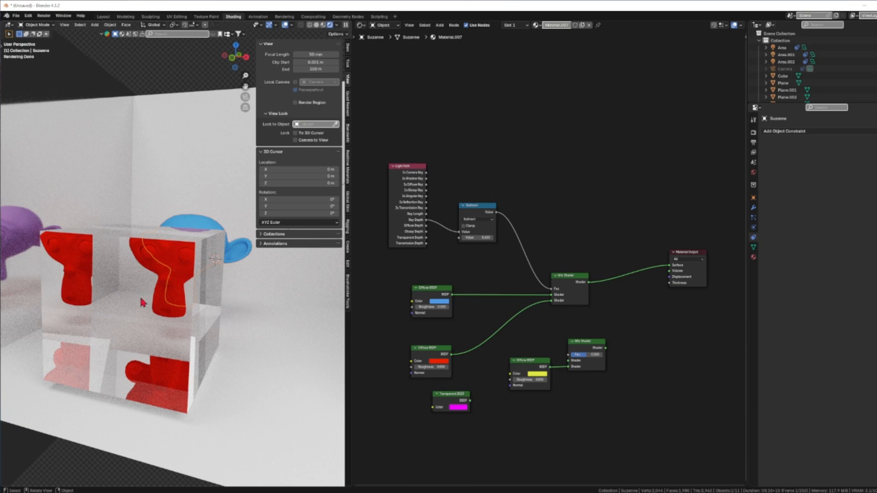
middle_drag(27, 254, 123, 344)
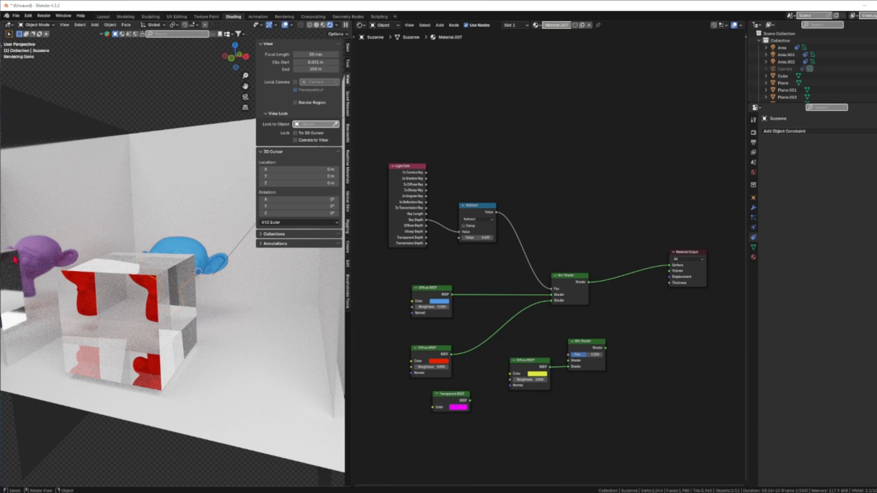
- Try a Subtract value of 0.9 and a negative value to compare how Ray Depth mixes the monkey head's colors
click(480, 237)
text(1)
key(Return)
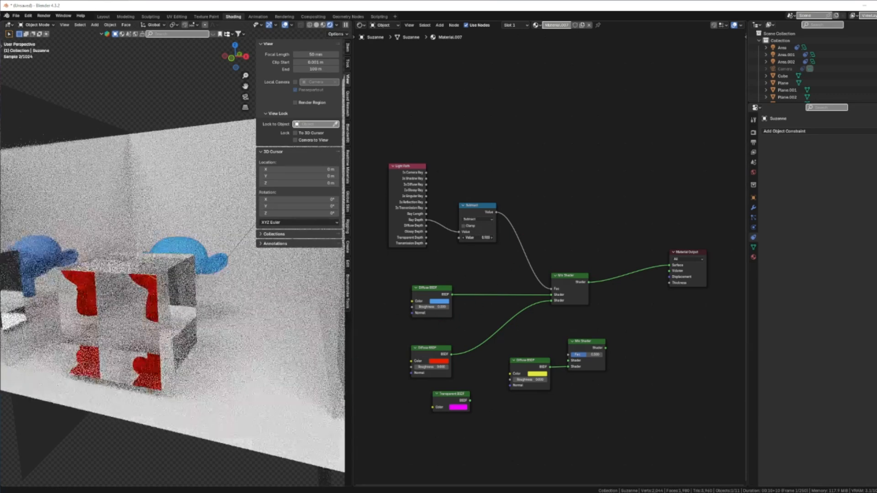
click(478, 237)
text(0.1)
key(Return)
mouse_move(478, 238)
mouse_down()
mouse_move(497, 237)
mouse_move(468, 238)
mouse_up()
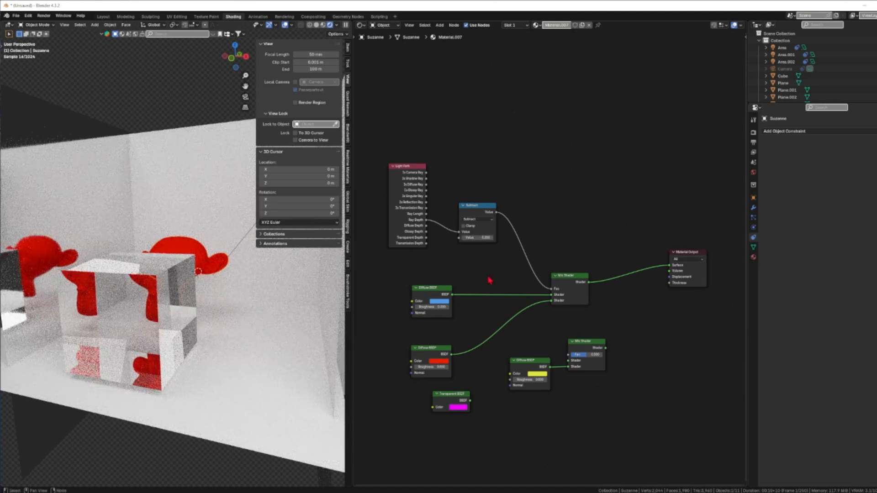
- Feed Diffuse Depth instead of Ray Depth into the Subtract node and inspect the monkey head and surrounding walls
mouse_move(551, 290)
mouse_down()
mouse_move(533, 272)
mouse_move(550, 290)
mouse_up()
drag(426, 226, 461, 234)
middle_drag(126, 298, 231, 320)
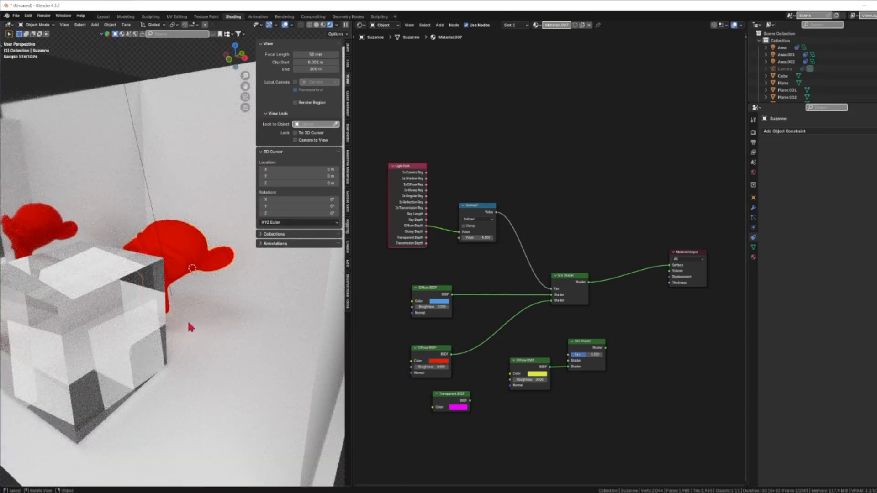
middle_drag(37, 268, 36, 287)
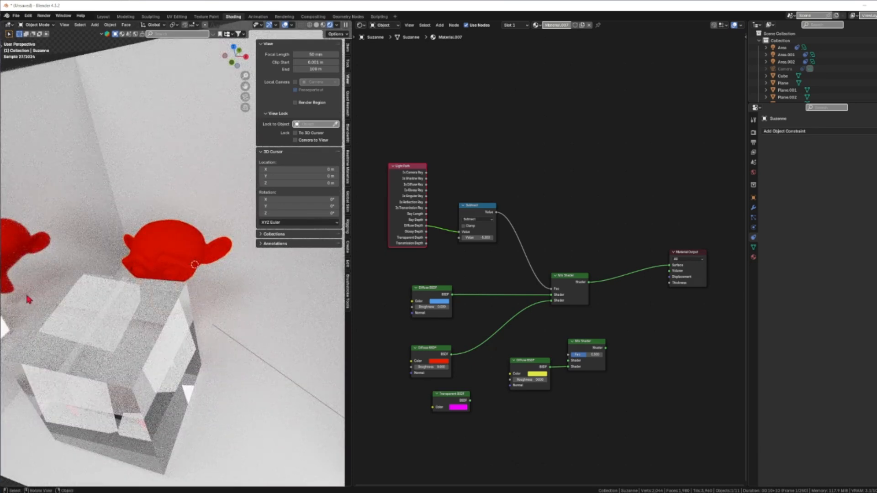
middle_drag(111, 391, 104, 362)
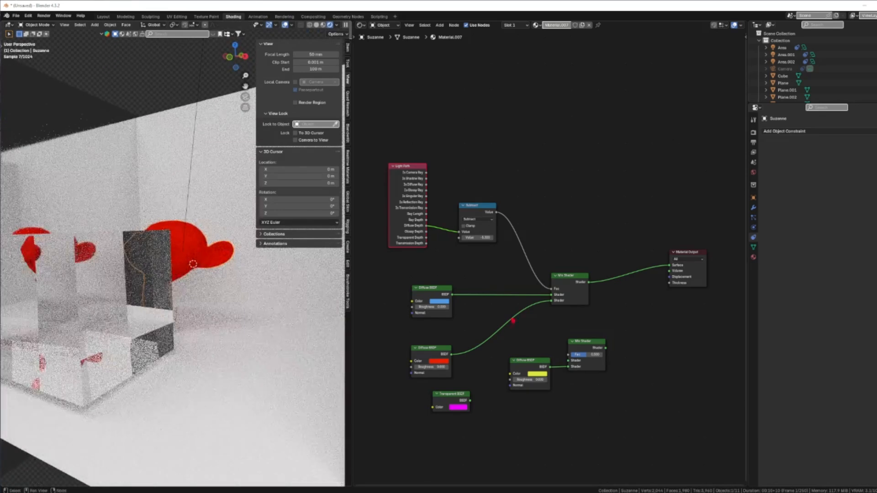
- Set the Subtract node's second value to 1 and then 0, checking the color bounced onto the floor and wall
click(486, 238)
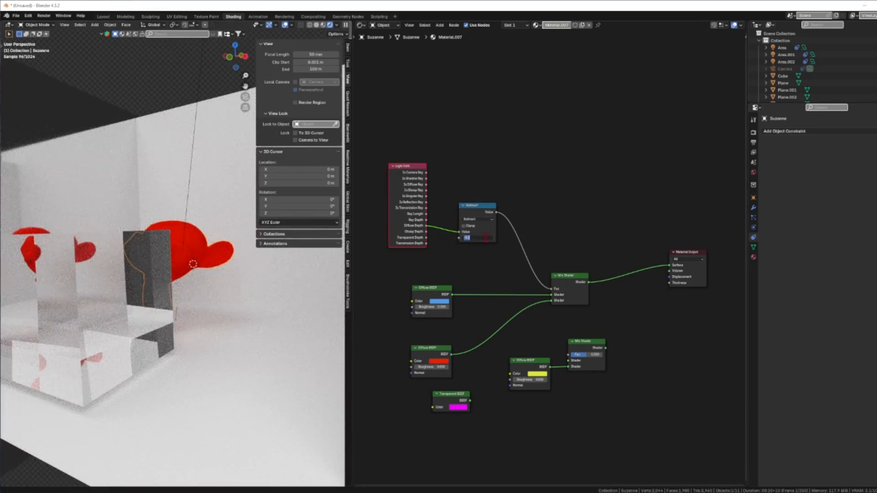
text(1)
key(Return)
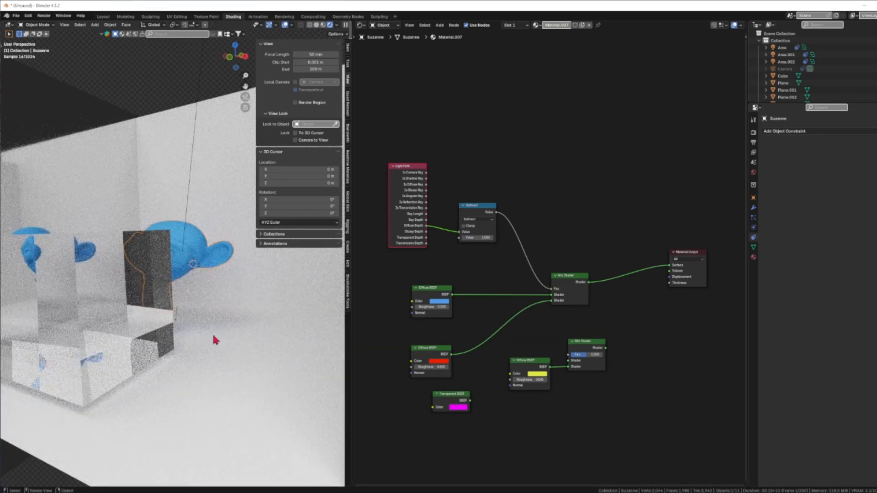
click(476, 238)
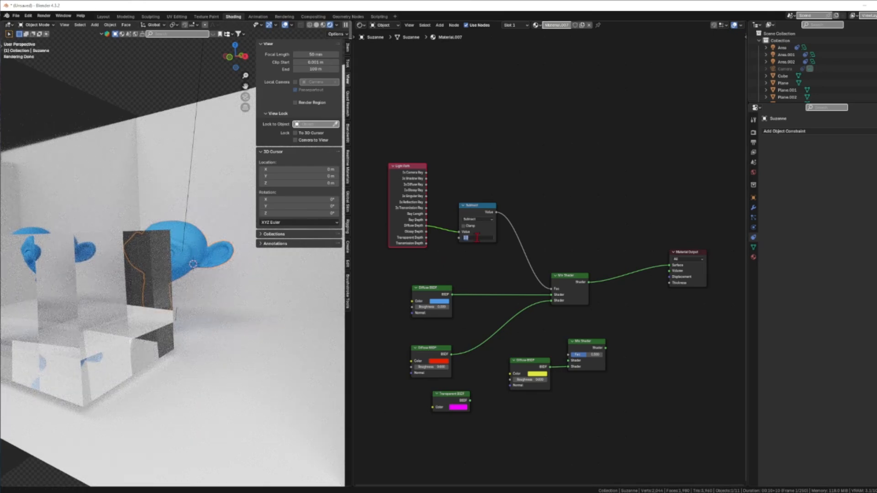
text(0)
key(Return)
middle_drag(143, 346, 180, 314)
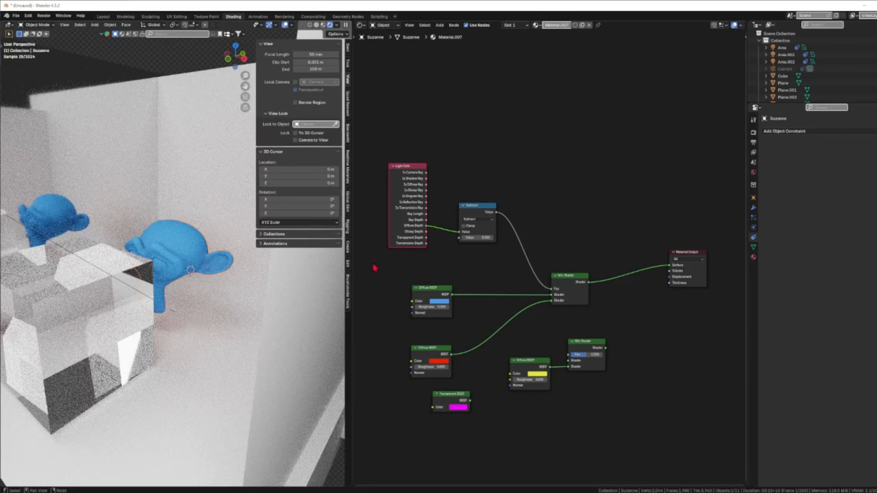
- Switch the Subtract node's second value to 1 and back to 0, comparing the tint on the floor around the monkey head
click(487, 238)
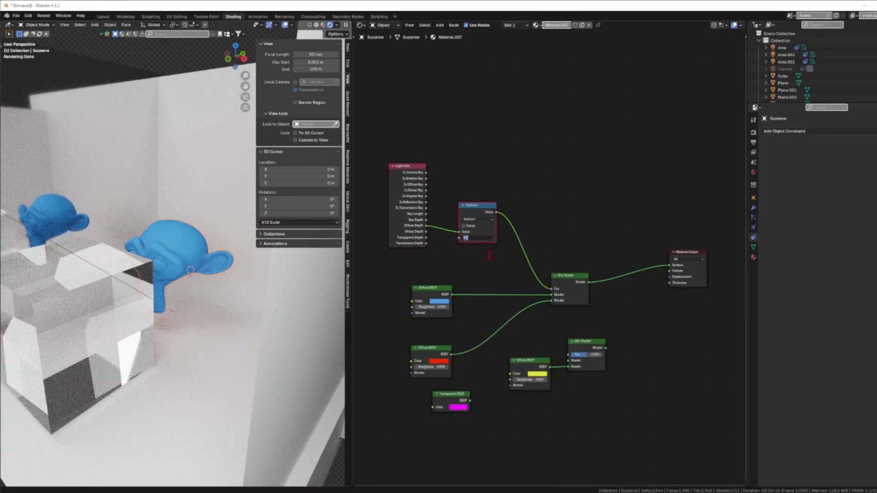
text(1)
key(Return)
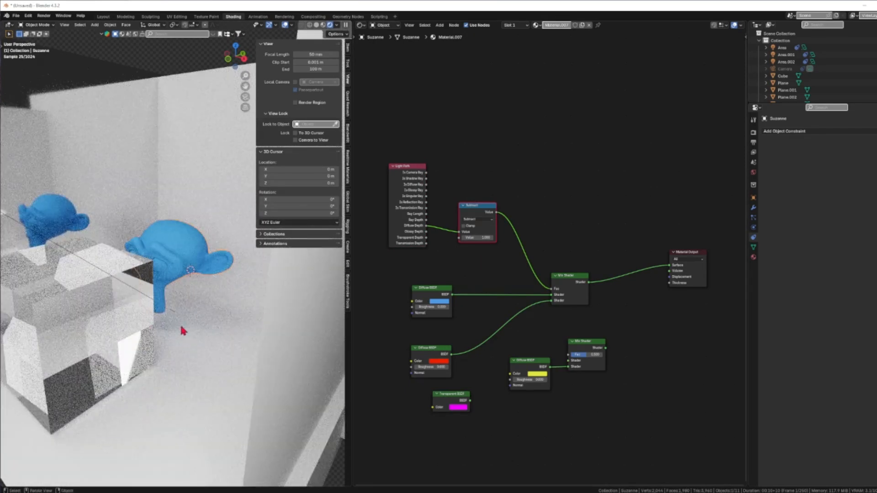
click(484, 237)
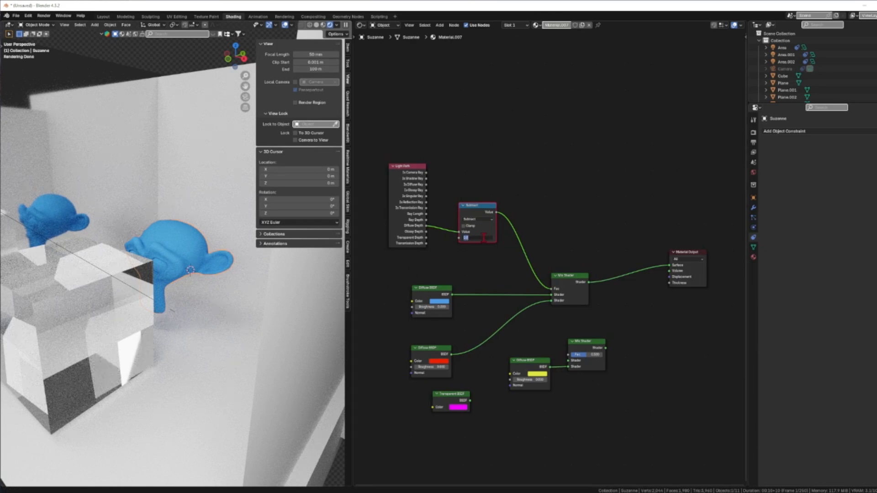
text(0)
key(Return)
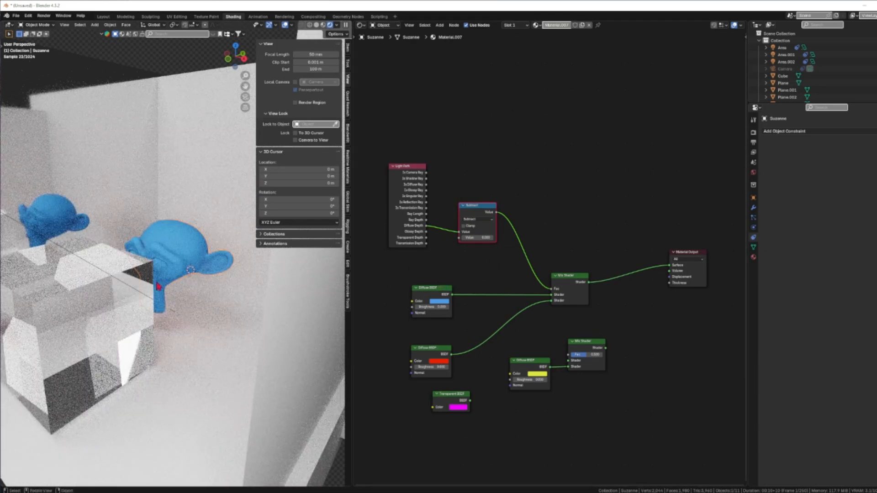
middle_drag(109, 360, 120, 356)
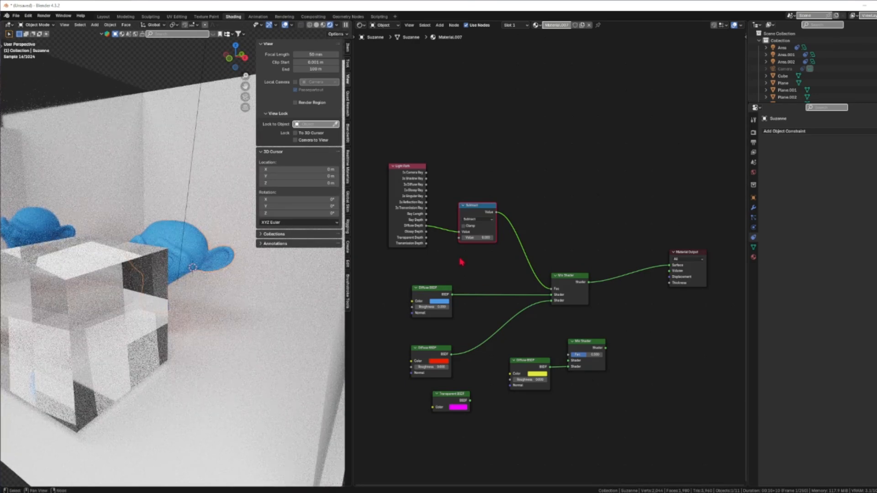
- Feed Glossy Depth instead of Diffuse Depth into the Subtract node and inspect the monkey head in the mirror and glass cube
drag(426, 232, 459, 231)
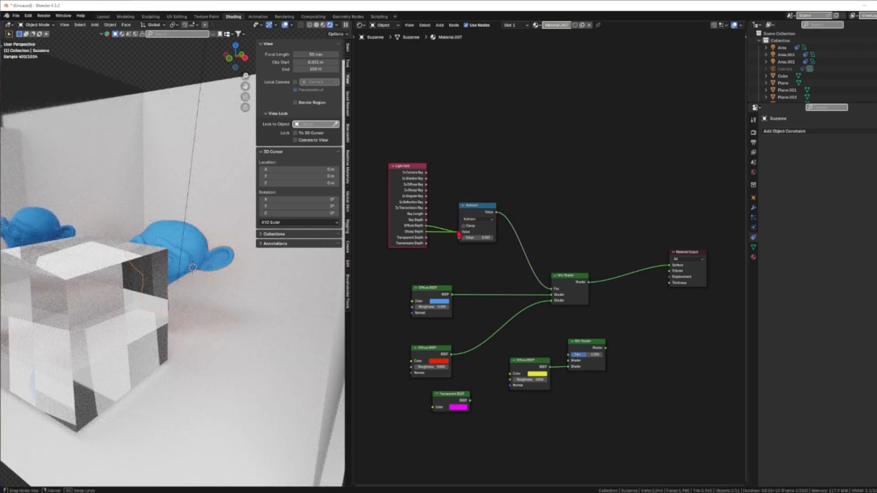
mouse_move(199, 308)
middle_down()
mouse_move(156, 305)
mouse_move(199, 320)
middle_up()
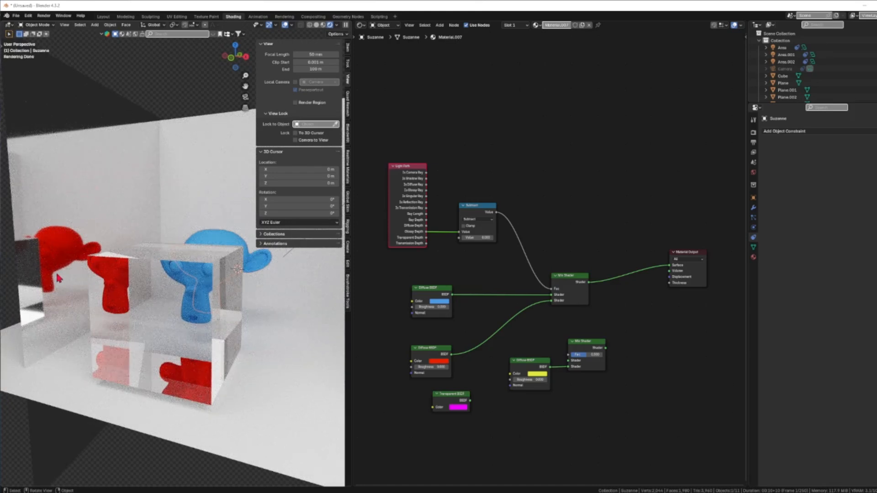
mouse_move(177, 315)
middle_down()
mouse_move(202, 314)
mouse_move(173, 314)
middle_up()
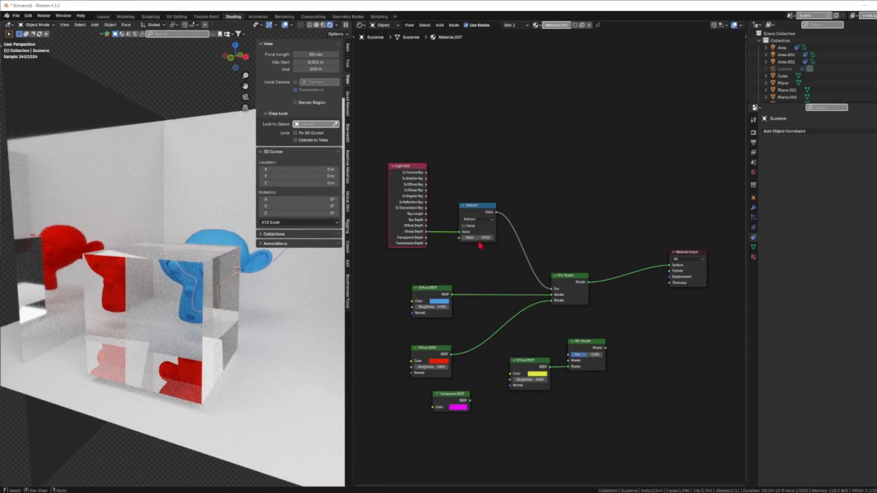
middle_drag(180, 323, 221, 278)
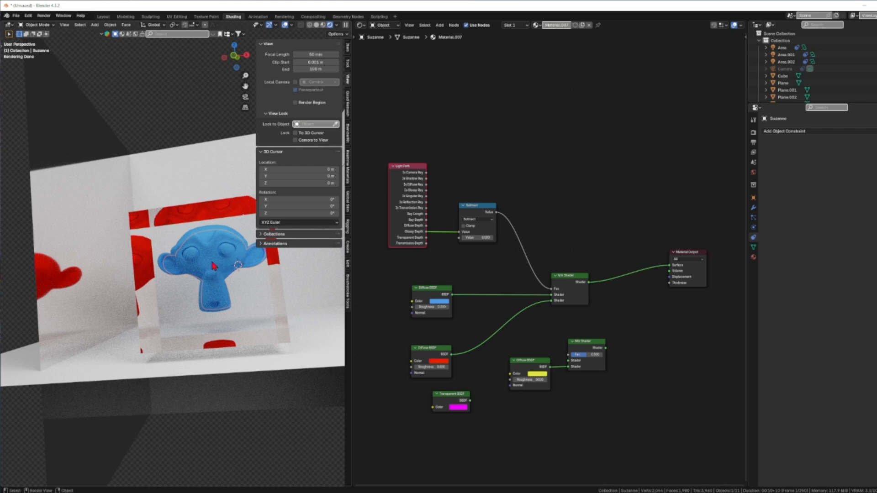
middle_drag(277, 310, 111, 315)
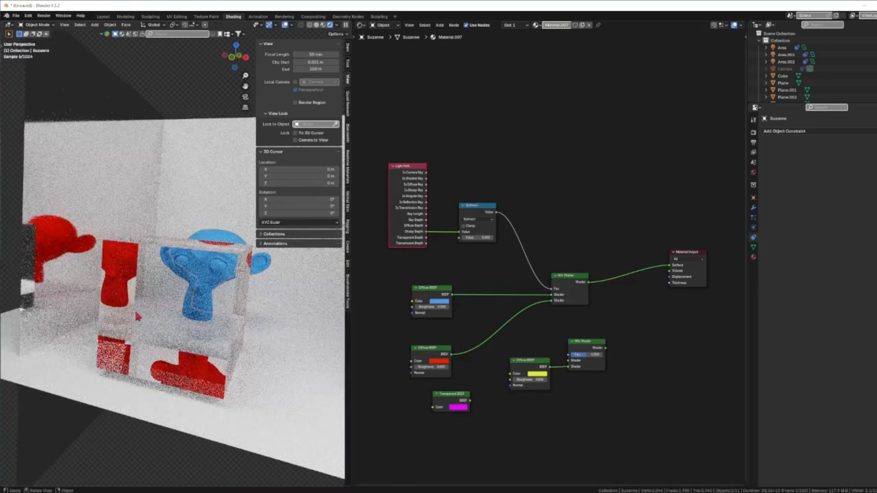
middle_drag(260, 331, 266, 321)
- Set the Subtract node's second value to 1 and examine the monkey head's repeated reflections inside the cube from several angles
click(486, 238)
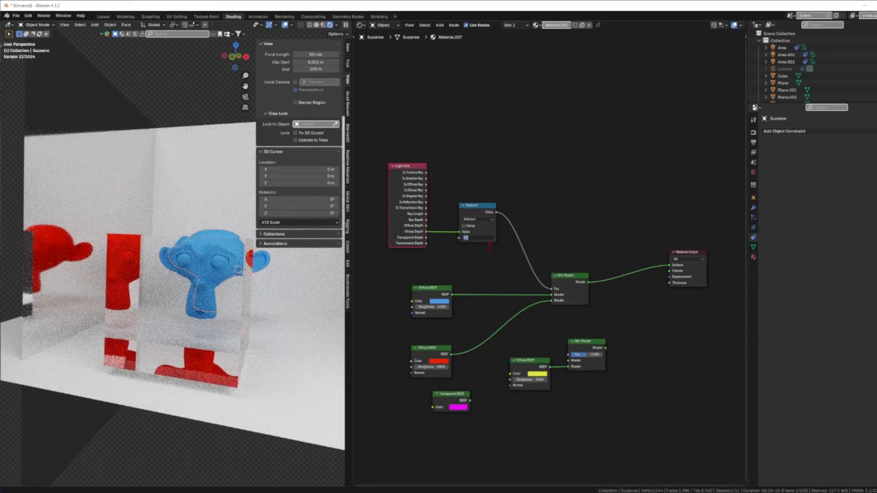
text(1)
key(Return)
middle_drag(172, 313, 143, 279)
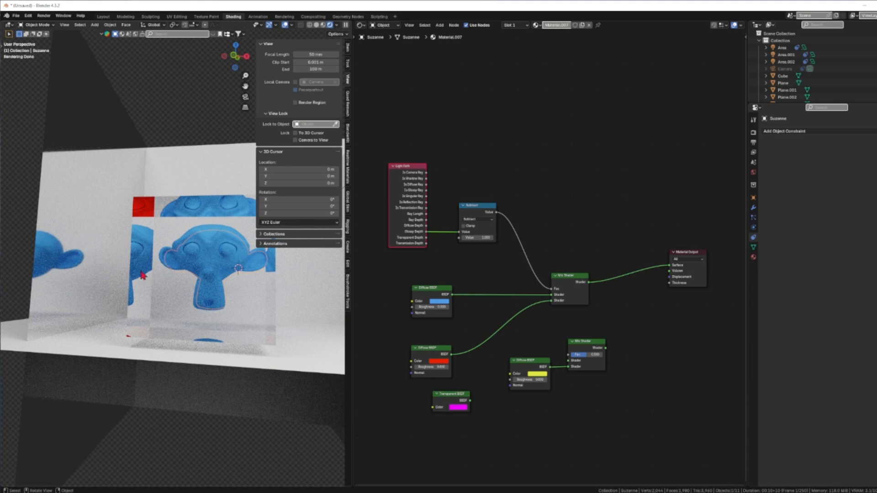
middle_drag(158, 288, 127, 204)
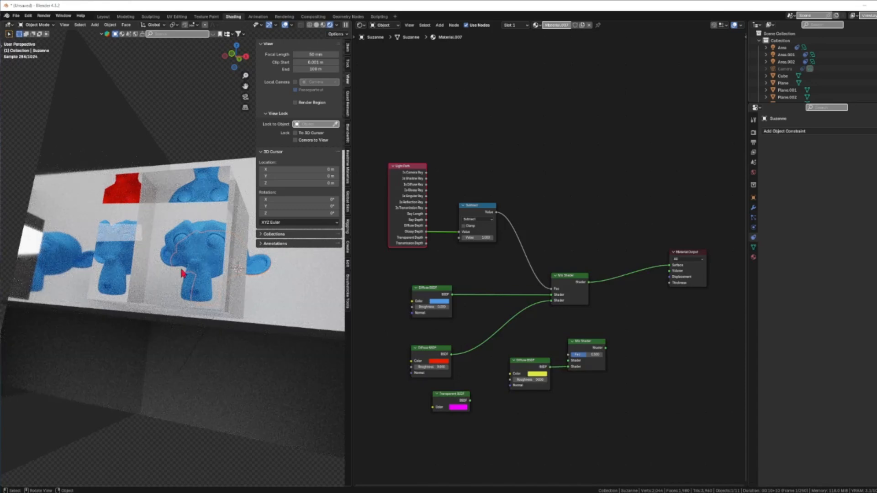
middle_drag(122, 189, 135, 249)
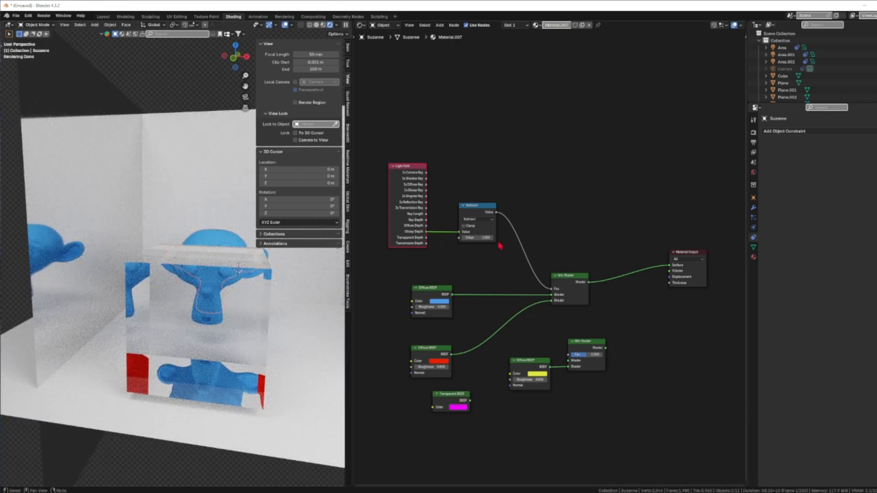
- Feed Transparent Depth into the Subtract node and check the transparent planes' materials in front of the monkey head before reselecting the head
drag(553, 288, 552, 289)
drag(426, 238, 459, 232)
middle_drag(321, 292, 253, 310)
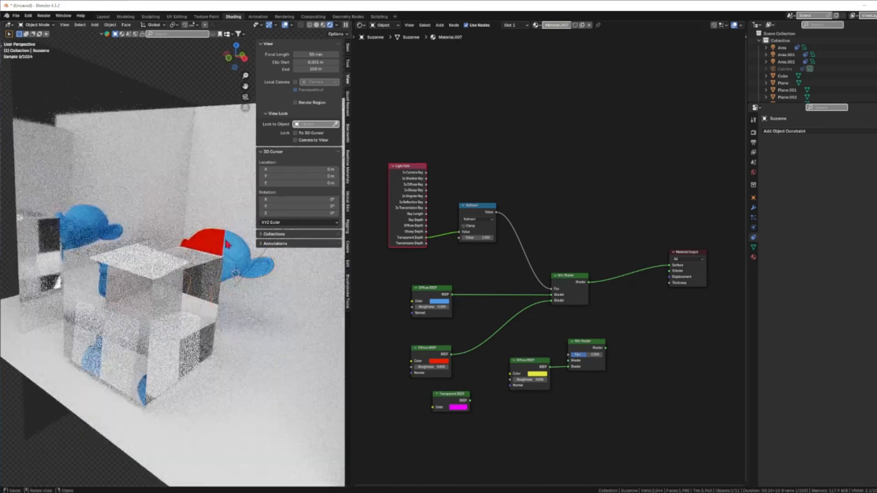
click(217, 239)
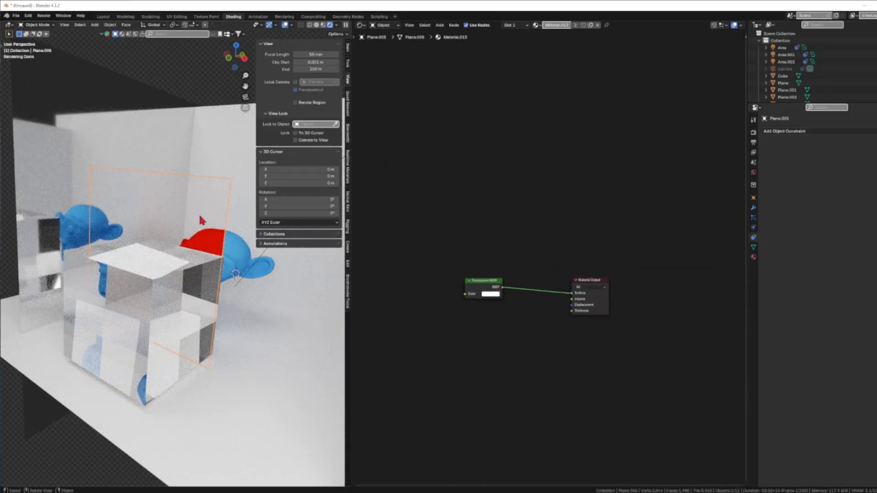
middle_drag(249, 260, 206, 213)
click(228, 250)
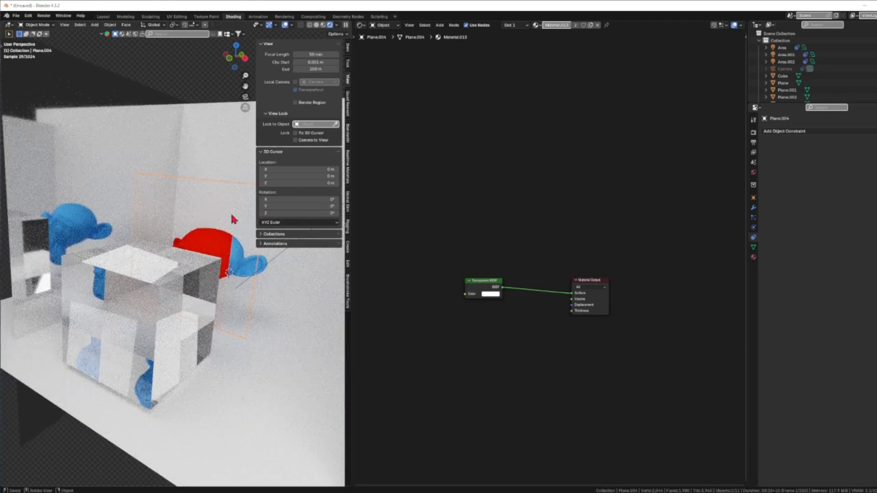
click(264, 264)
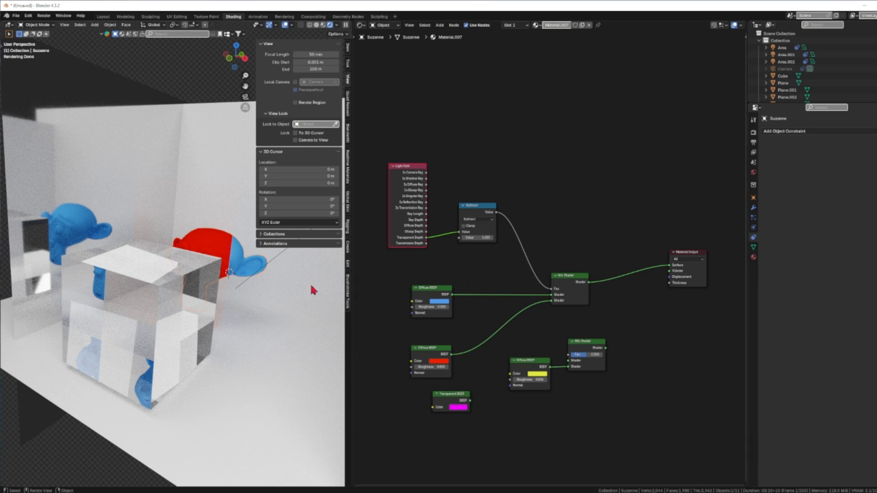
- Insert the Mix Shader with the yellow Diffuse BSDF between the first Mix Shader and the Material Output
drag(594, 346, 669, 265)
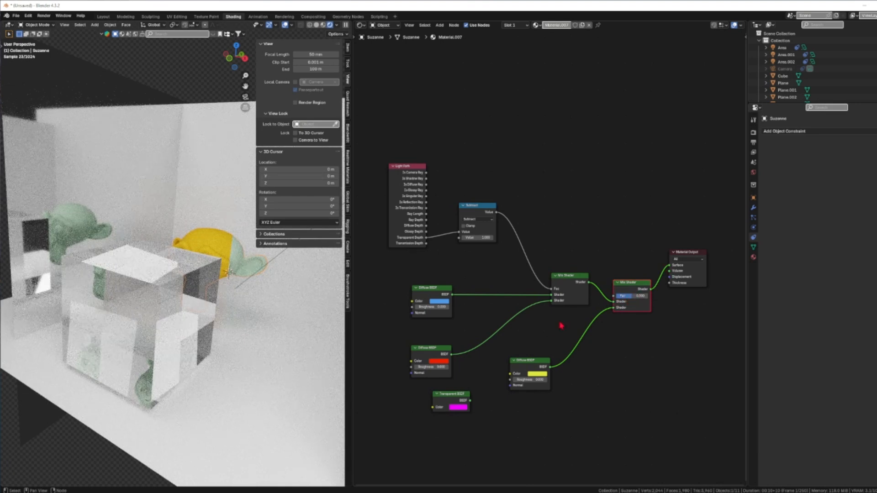
drag(526, 362, 543, 349)
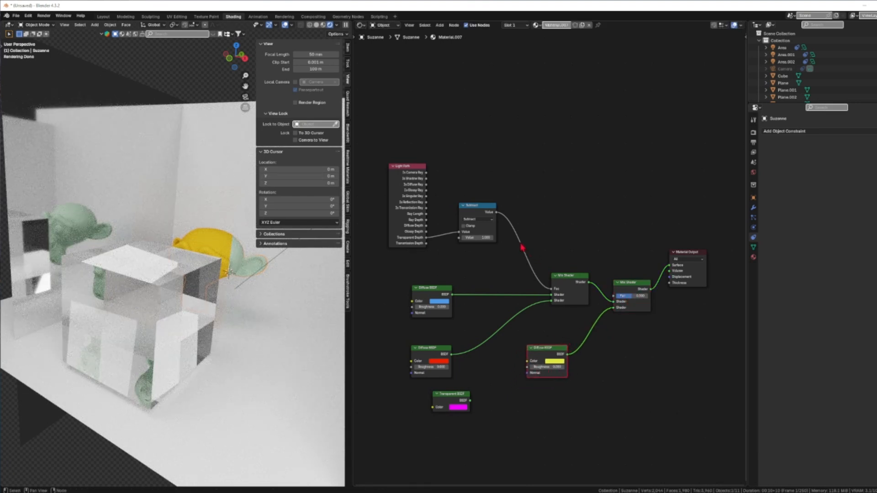
- Connect Subtract to the second Mix Shader's factor and Transparent Depth directly to the first one's, and compare the colors through the overlapping planes
drag(552, 289, 614, 296)
drag(427, 238, 554, 290)
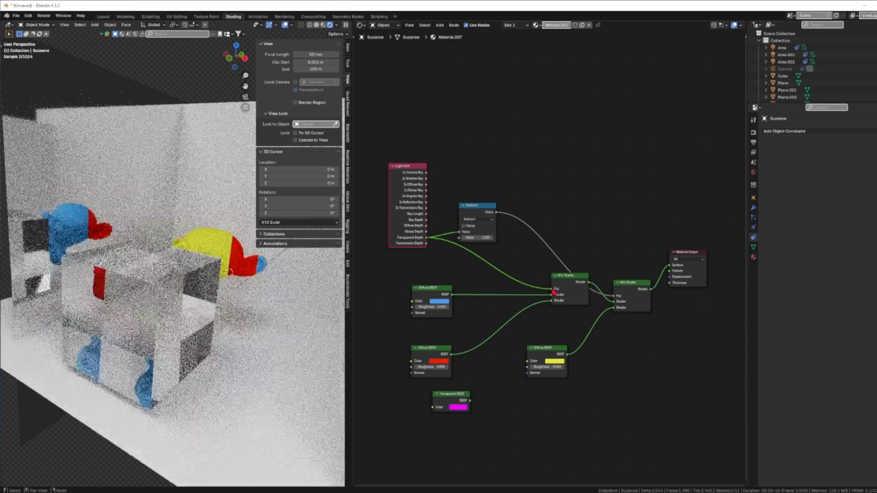
middle_drag(224, 295, 244, 298)
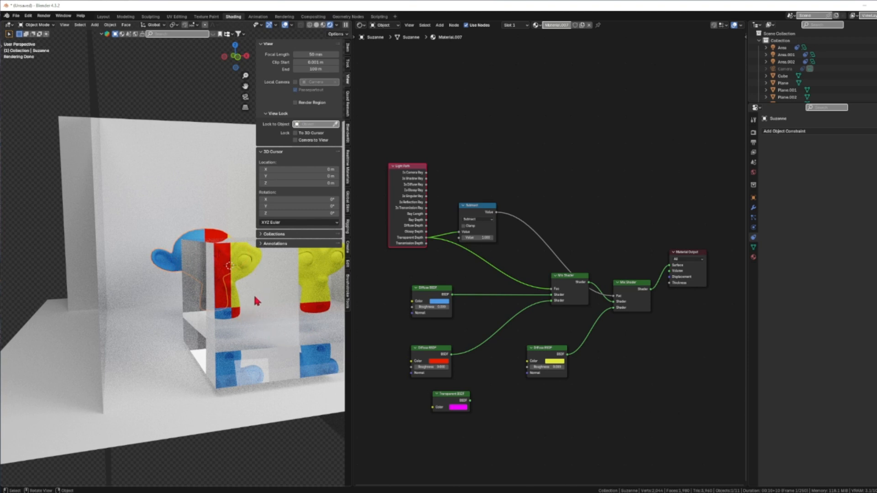
middle_drag(254, 294, 211, 298)
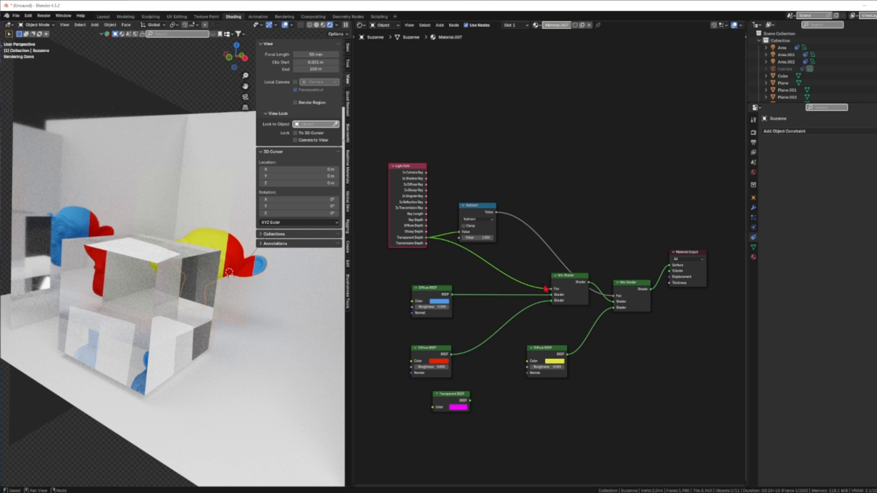
- Replace Transparent Depth with Transmission Depth in both connections and set the Subtract node's second value to 2, inspecting the head through the cube
mouse_move(553, 292)
mouse_down()
mouse_move(448, 248)
mouse_move(459, 234)
mouse_move(437, 242)
mouse_move(458, 232)
mouse_move(448, 249)
mouse_move(552, 289)
mouse_up()
middle_drag(266, 281, 204, 277)
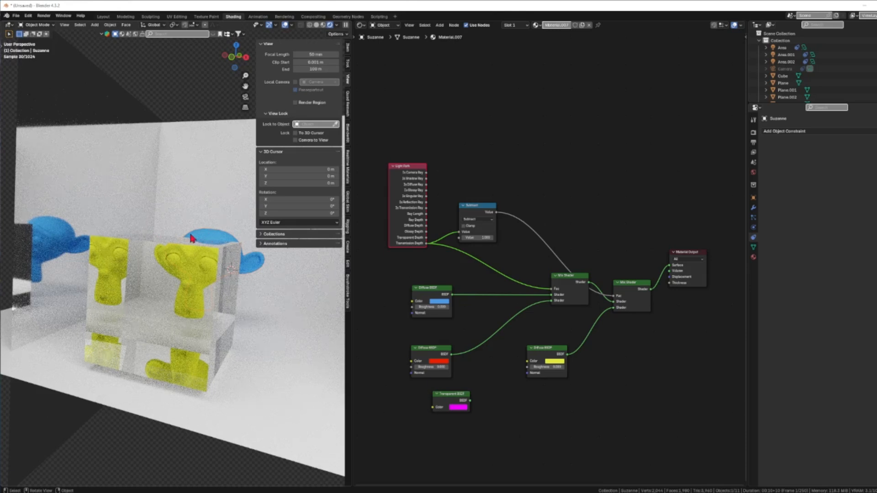
click(479, 237)
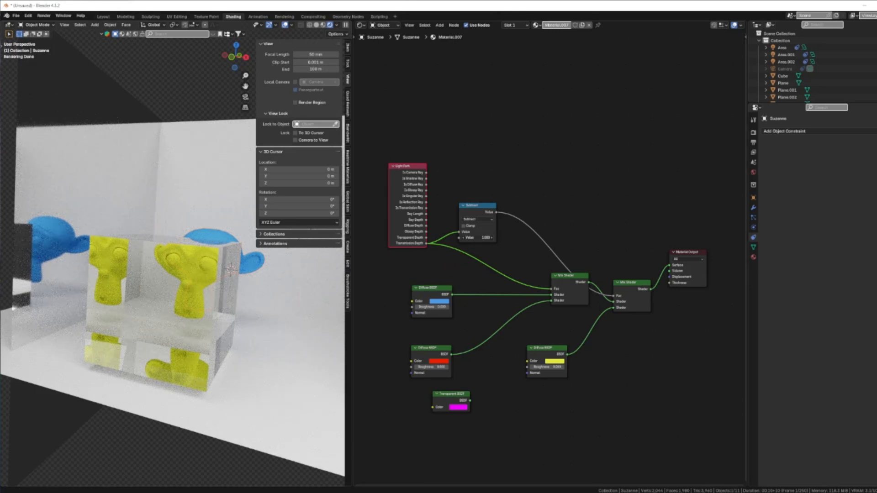
key(Return)
click(488, 236)
text(2)
key(Return)
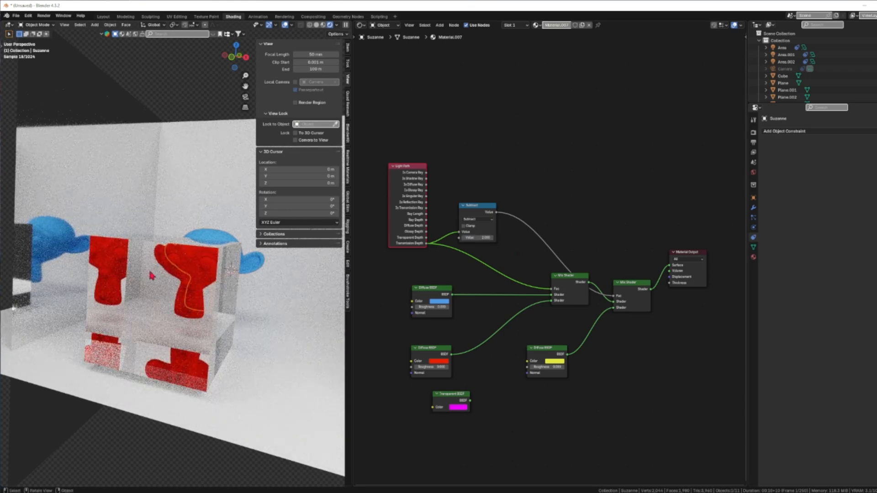
middle_drag(192, 311, 222, 315)
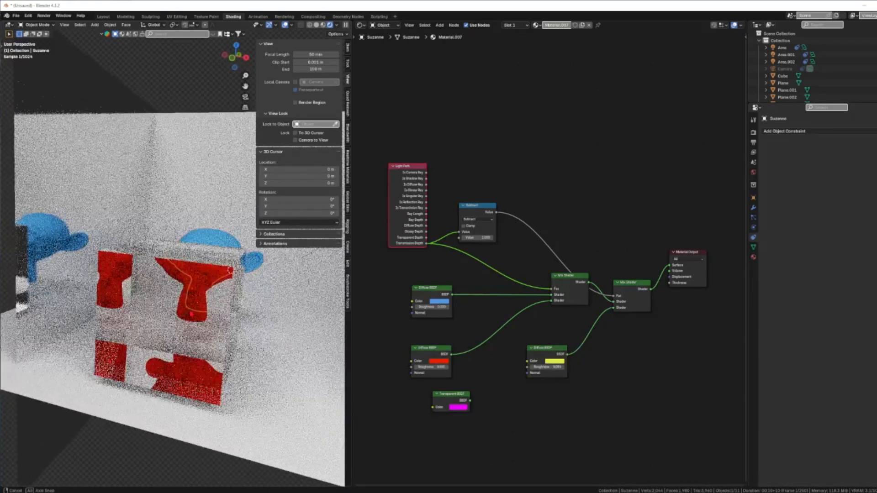
- Duplicate the glass cube about 0.12 m away, overlapping the original, and reselect the monkey head to compare its colors through both cubes
click(223, 315)
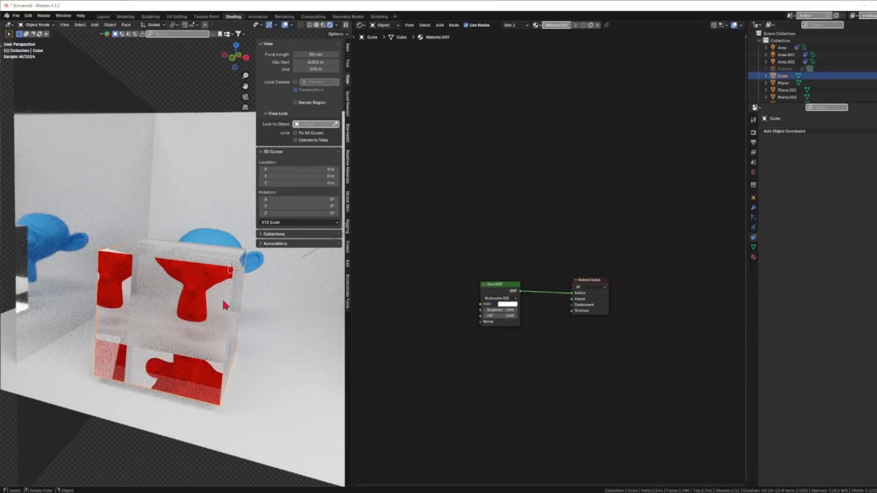
key(shift+d)
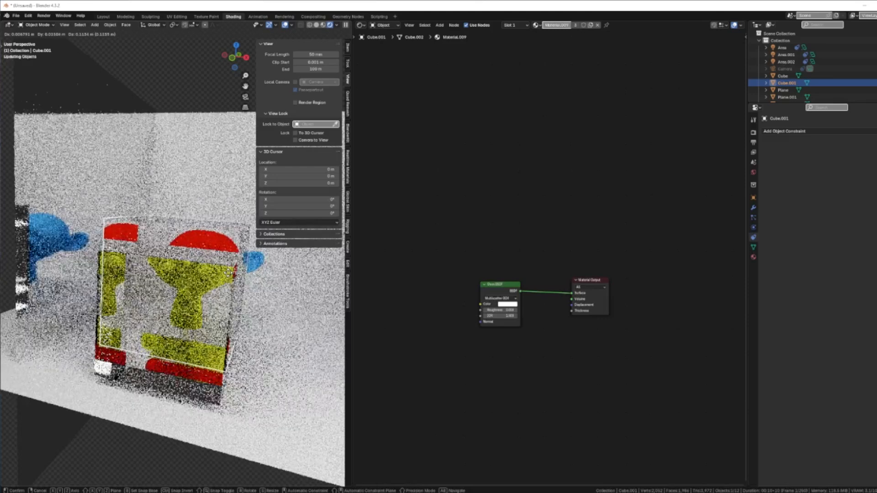
click(228, 278)
middle_drag(255, 325, 257, 343)
middle_drag(249, 374, 250, 359)
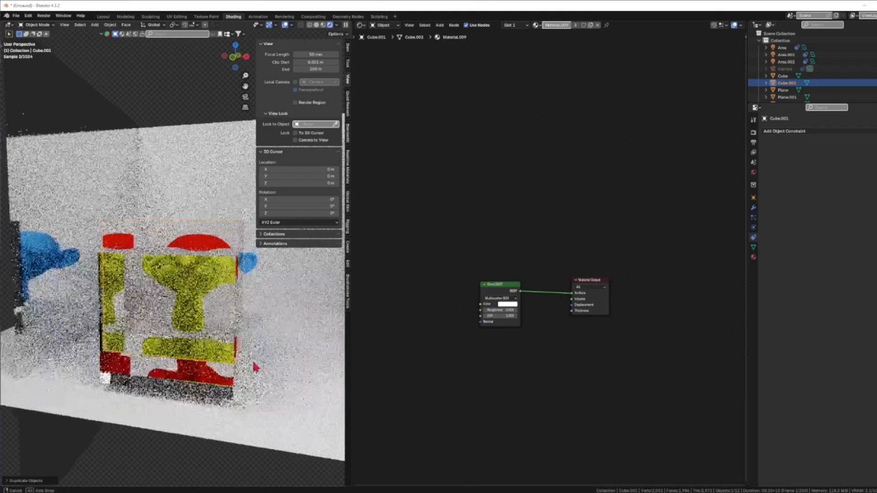
click(254, 268)
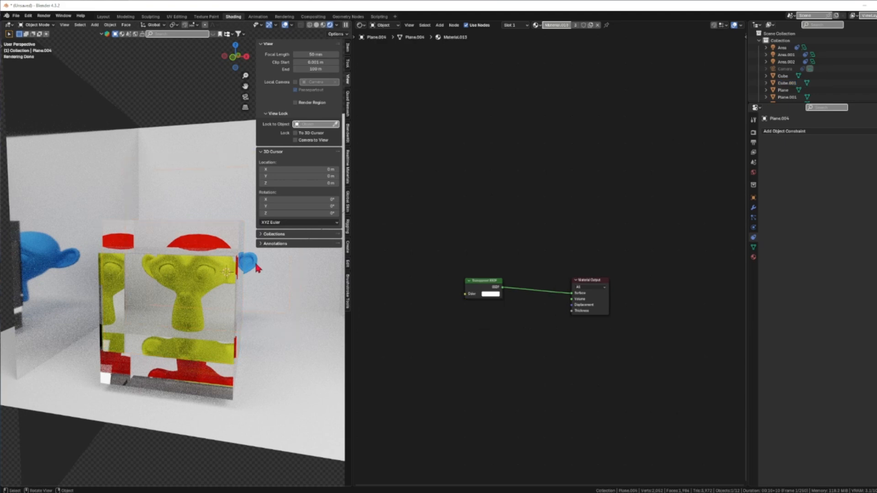
middle_drag(281, 310, 290, 271)
click(296, 280)
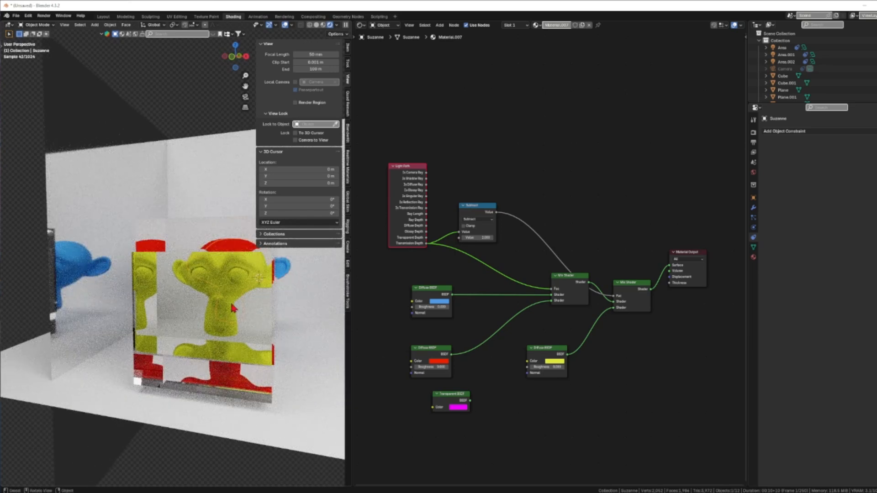